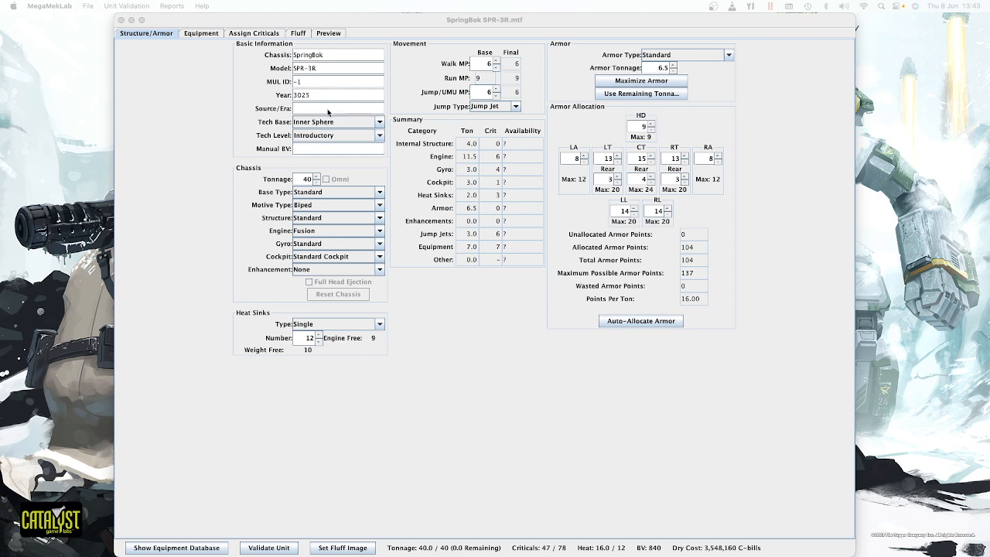
# Set the unit's build year to 3039 in the basic information.
pyautogui.click(317, 97)
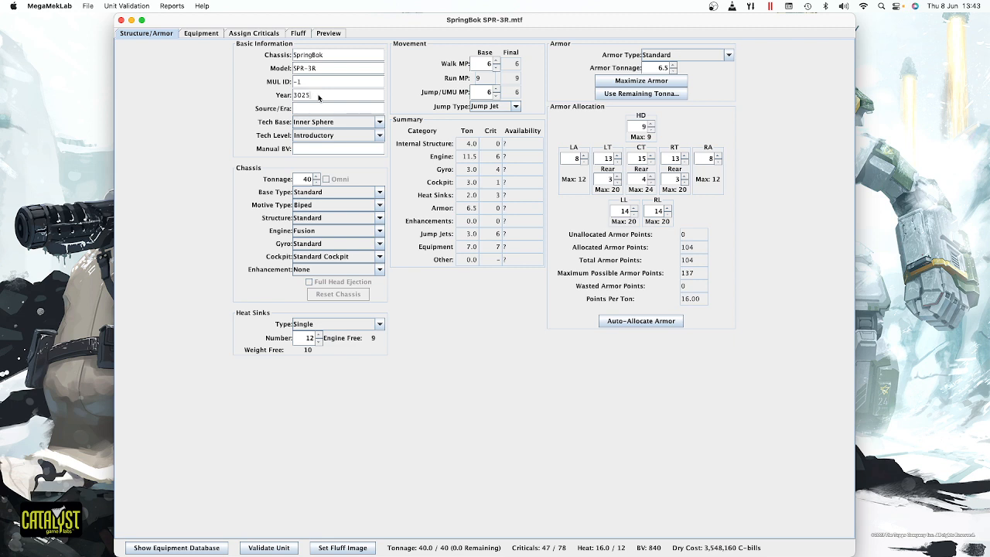
pyautogui.press('BackSpace')
pyautogui.press('BackSpace')
pyautogui.click(324, 52)
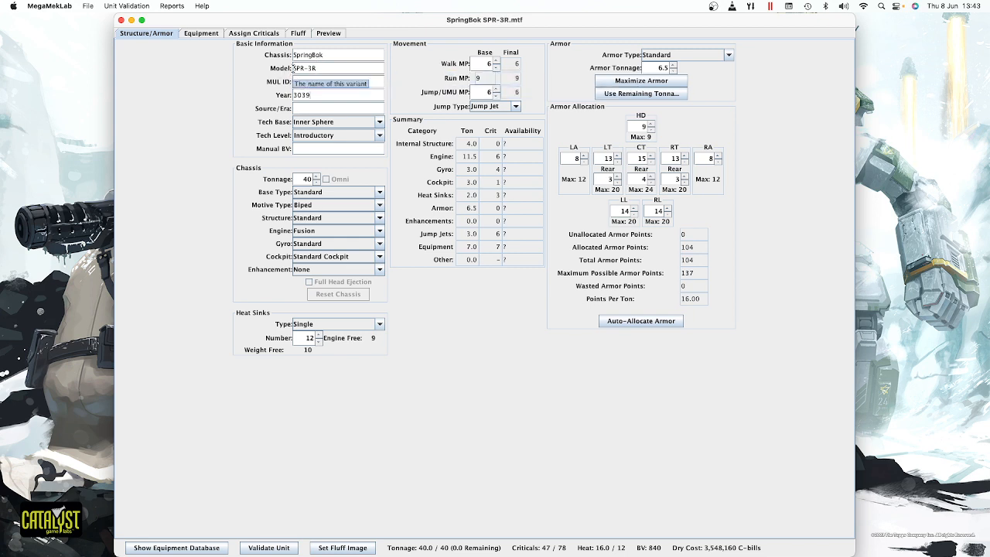
# Change the variant's model designation to SPR-3X.
pyautogui.click(340, 72)
pyautogui.press('BackSpace')
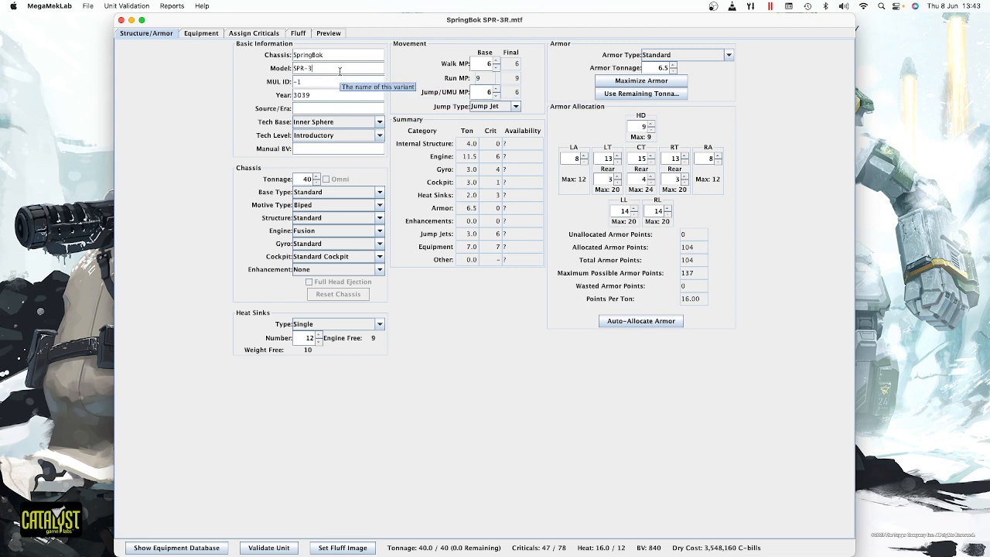
pyautogui.write('X')
pyautogui.press('BackSpace')
pyautogui.write('R')
pyautogui.press('BackSpace')
pyautogui.write('X')
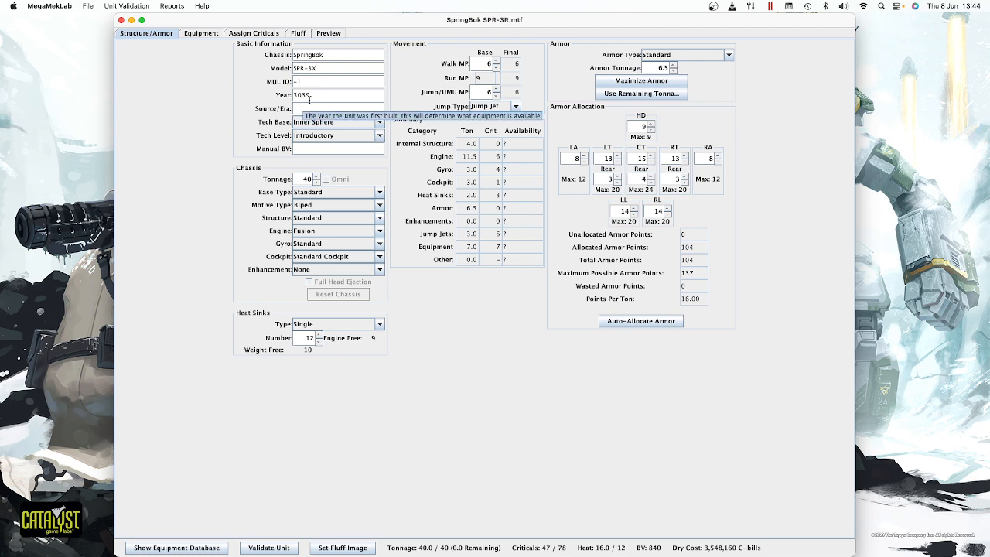
# Set the unit's tech level to Experimental.
pyautogui.click(319, 95)
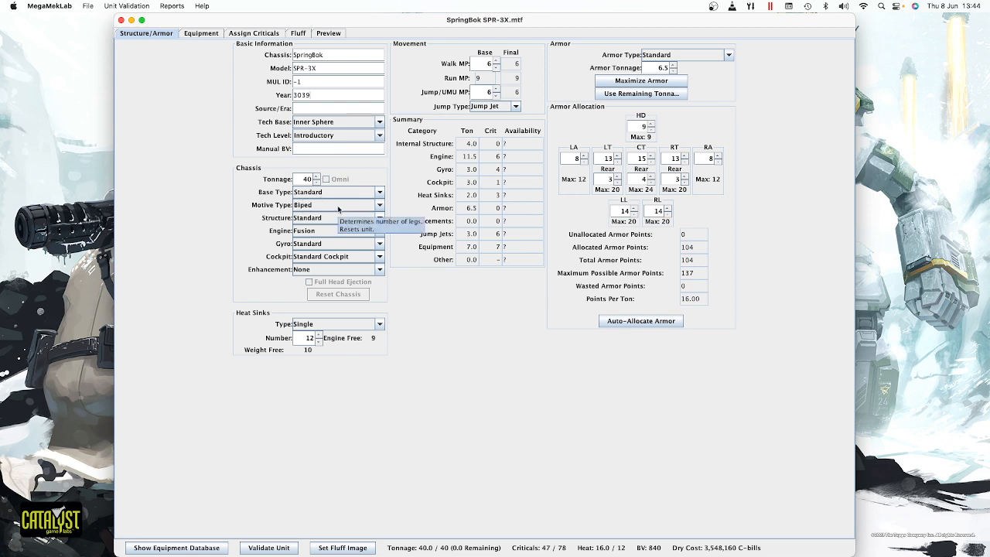
pyautogui.click(333, 139)
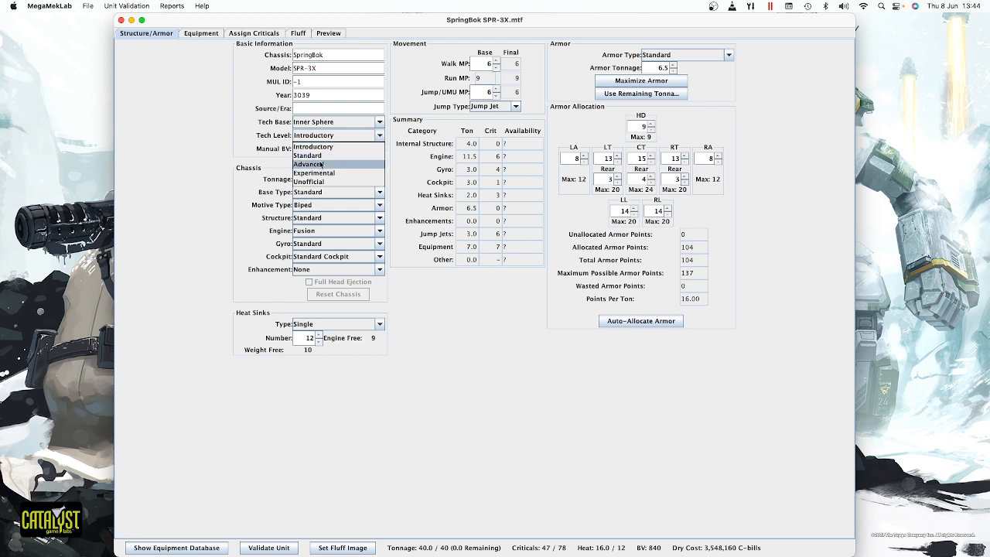
pyautogui.click(320, 172)
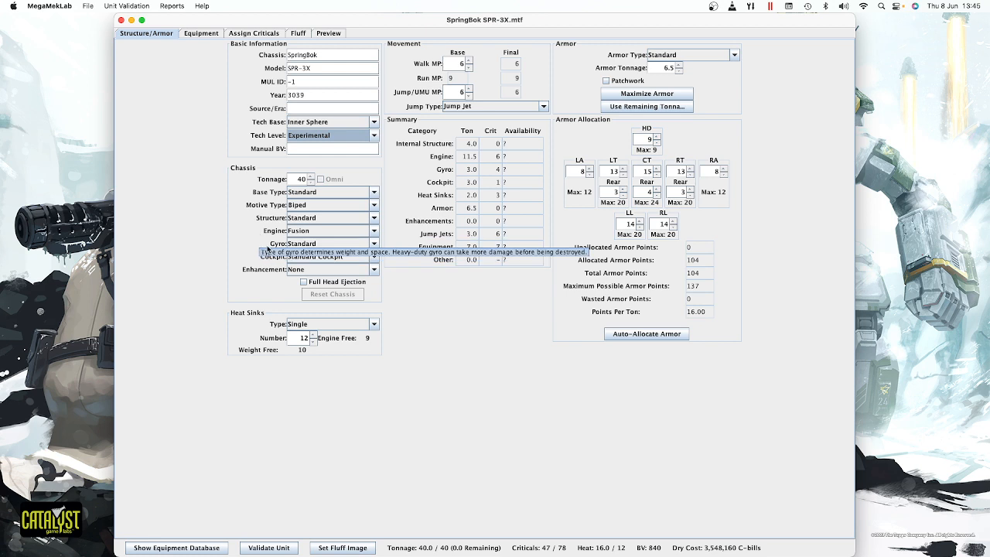
# Change the chassis structure to Endo Steel Prototype and the engine type to XL.
pyautogui.click(309, 219)
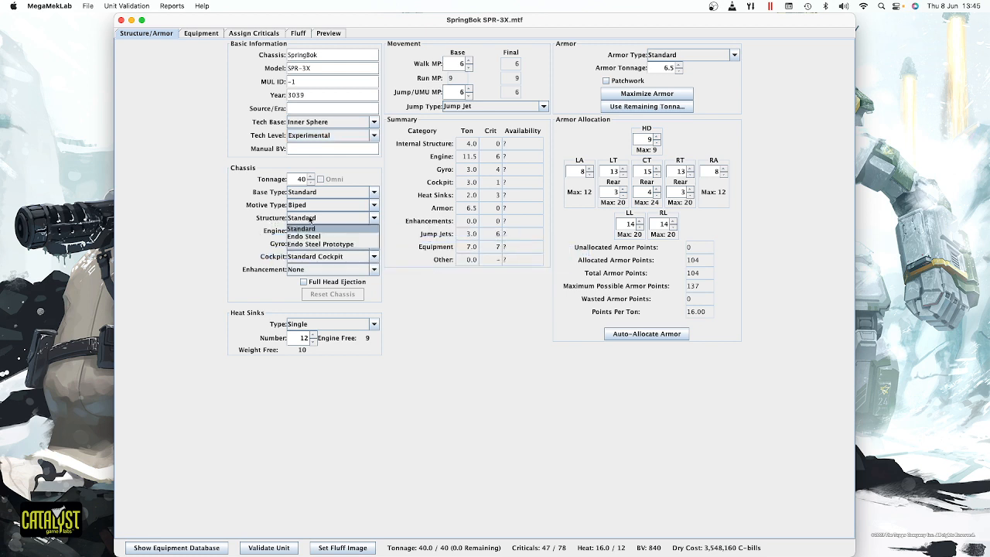
pyautogui.click(350, 244)
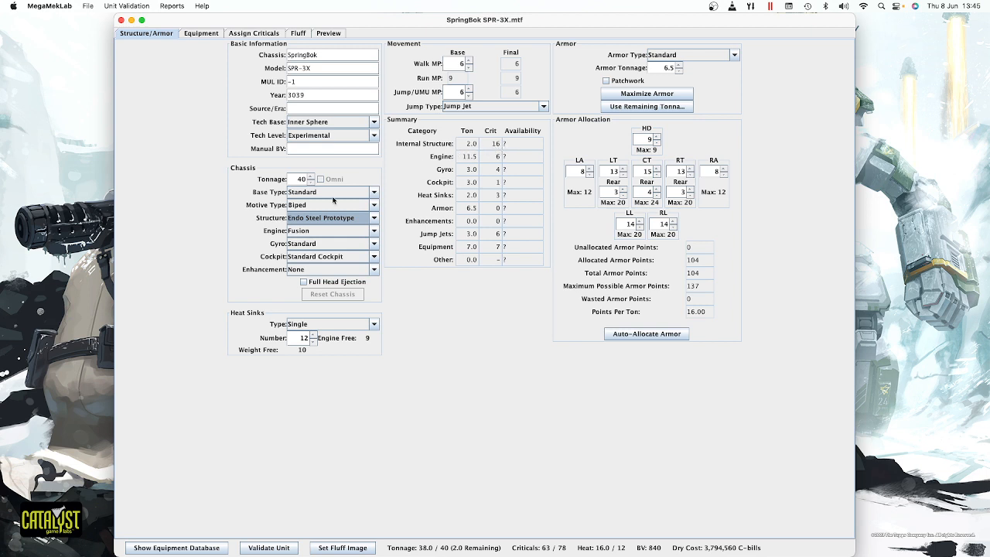
pyautogui.click(306, 232)
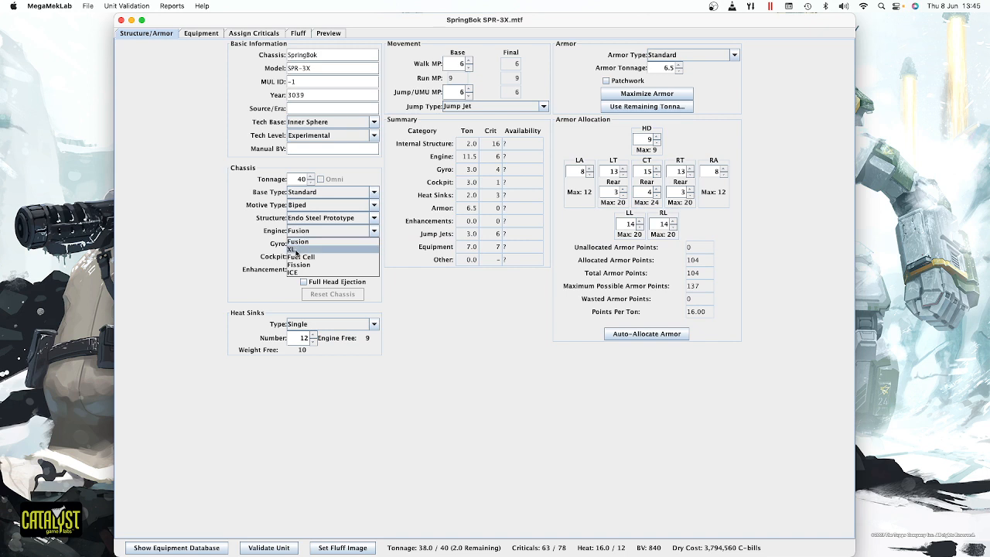
pyautogui.click(291, 249)
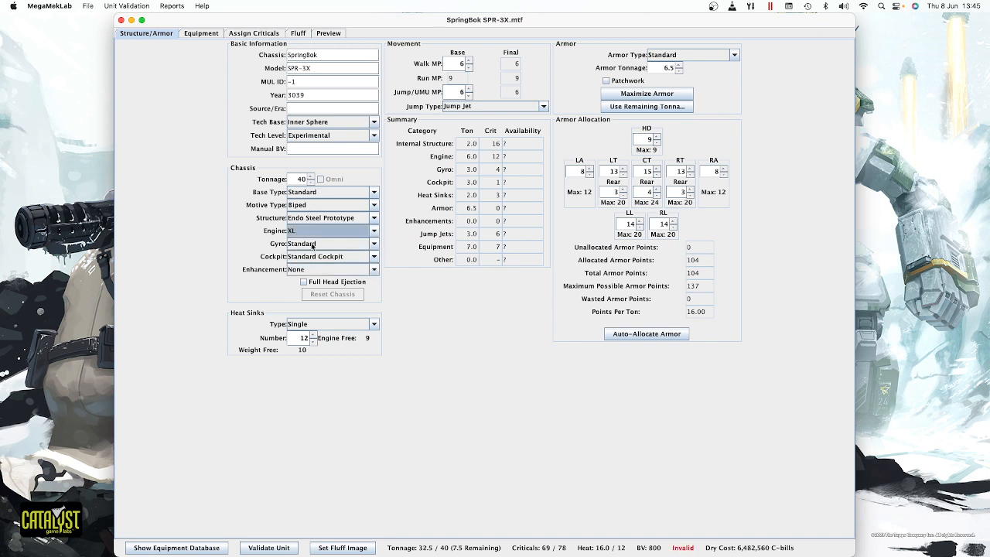
pyautogui.click(312, 246)
pyautogui.click(312, 245)
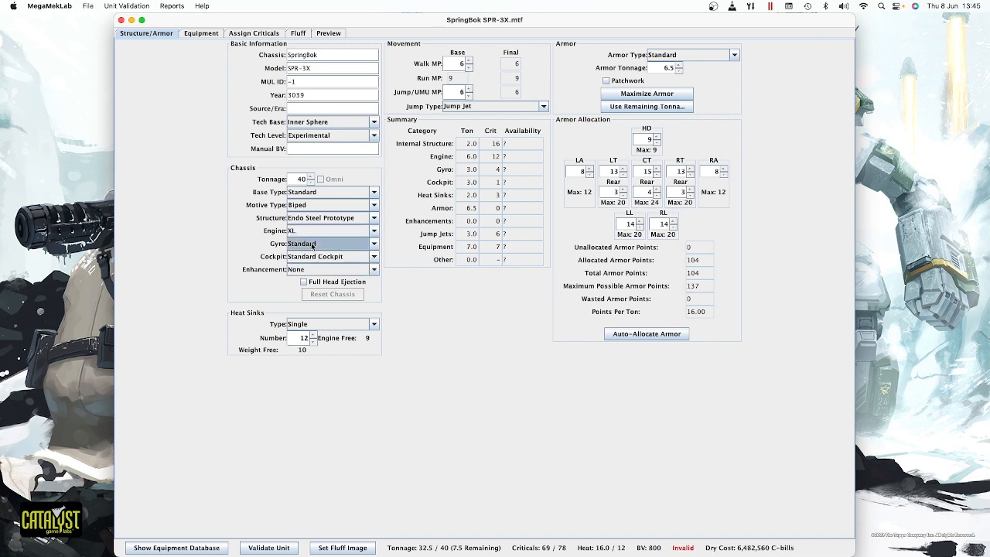
pyautogui.click(313, 257)
pyautogui.click(312, 258)
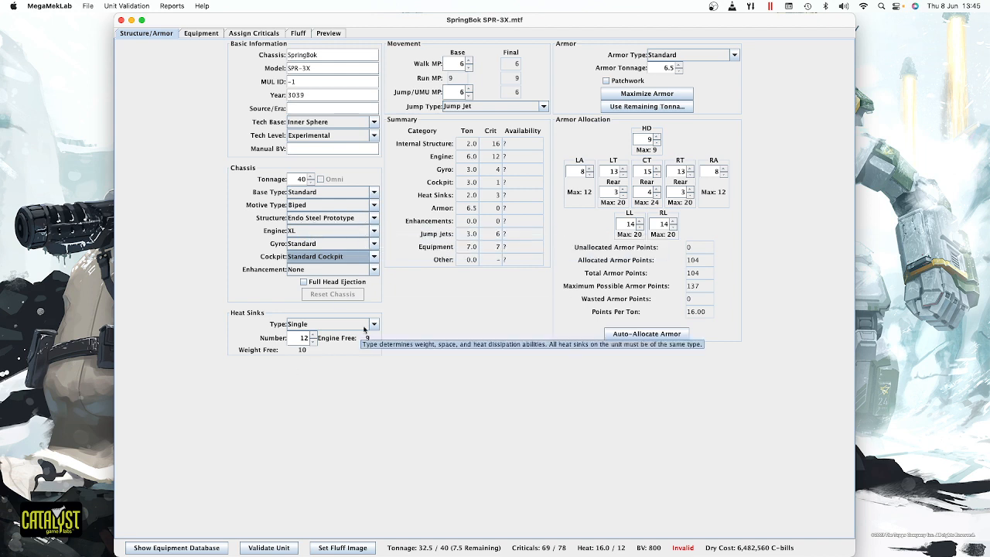
# Change the heat sink type to Double (Freezer) and check the unallocated heat sinks in the critical slot assignment.
pyautogui.click(319, 324)
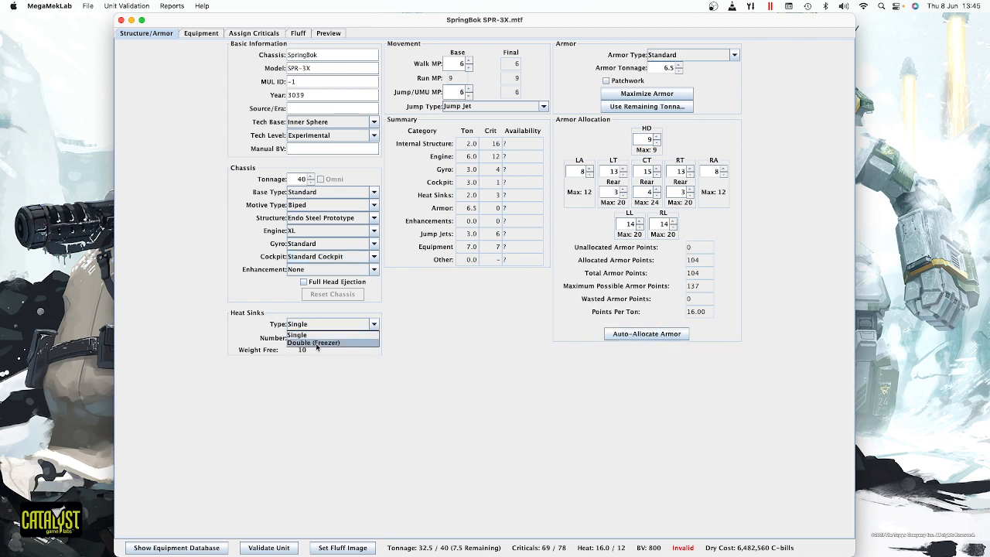
pyautogui.click(323, 347)
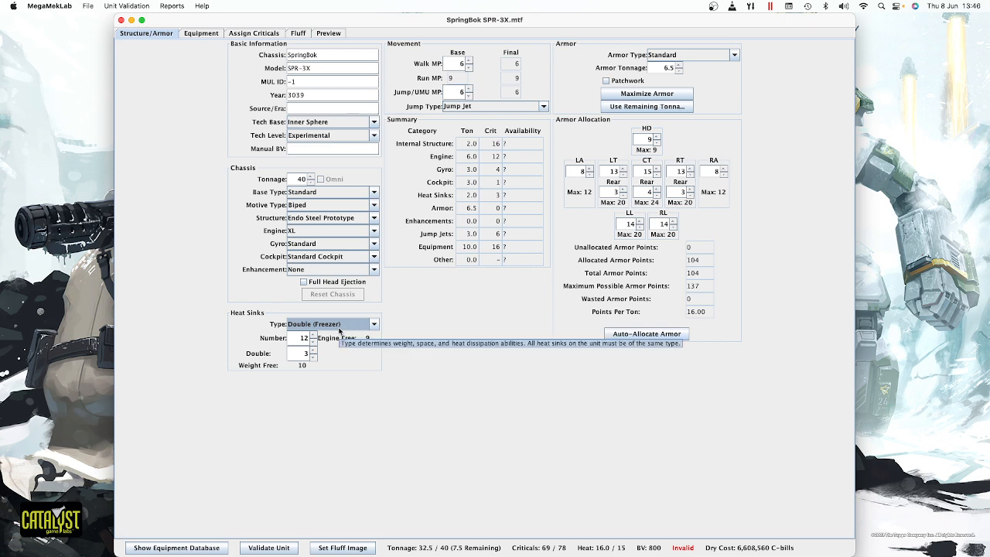
pyautogui.click(268, 37)
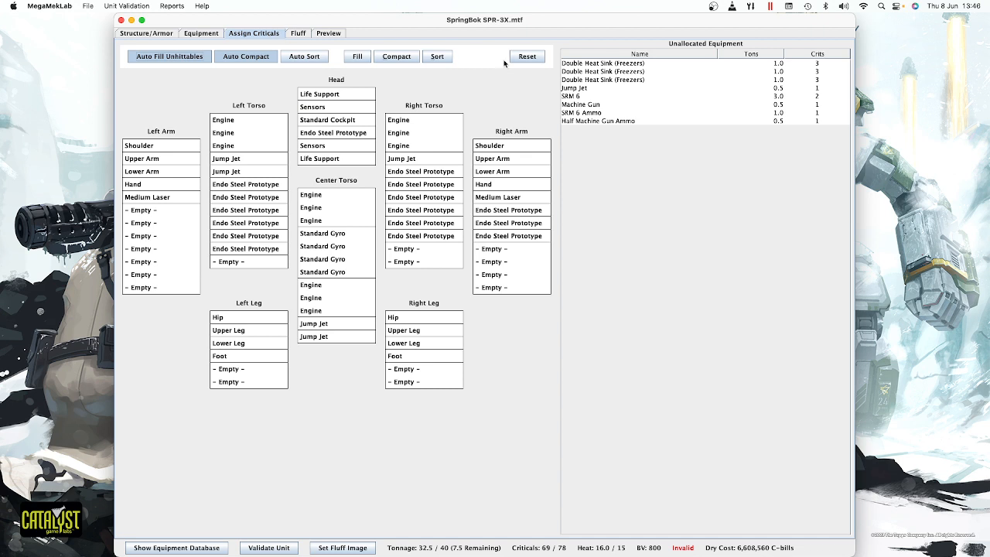
pyautogui.click(577, 65)
pyautogui.click(578, 79)
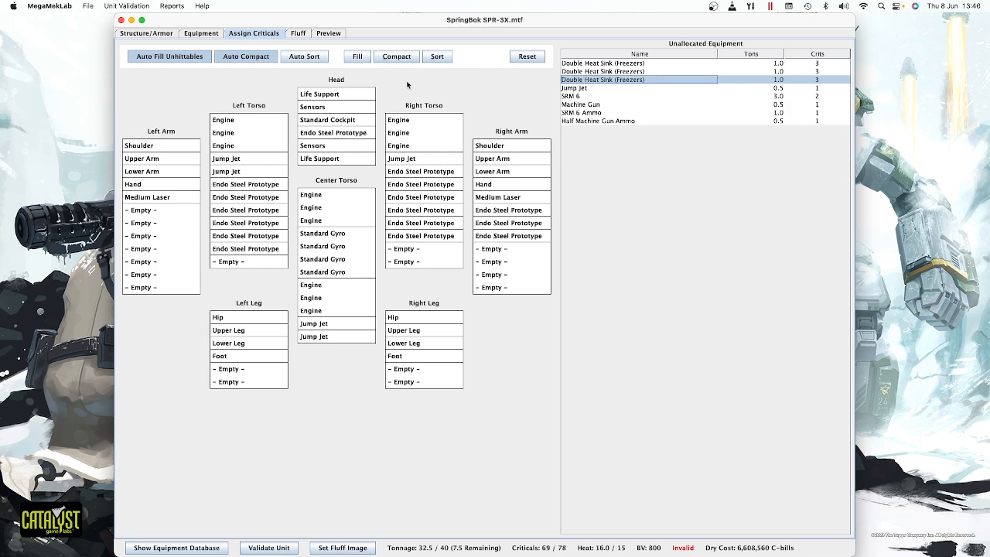
# Remove both Medium Lasers from the current equipment loadout.
pyautogui.click(160, 34)
pyautogui.click(214, 35)
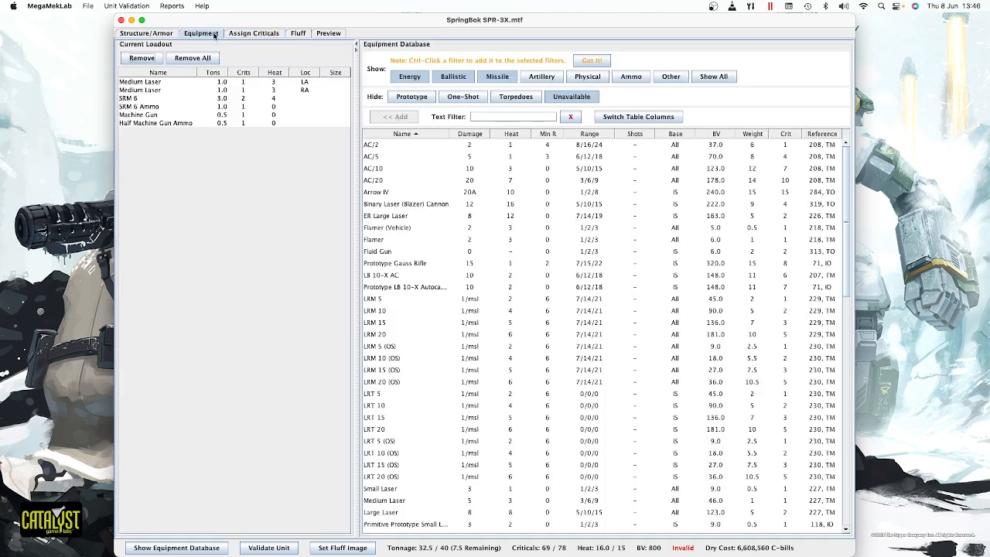
pyautogui.click(154, 82)
pyautogui.click(142, 58)
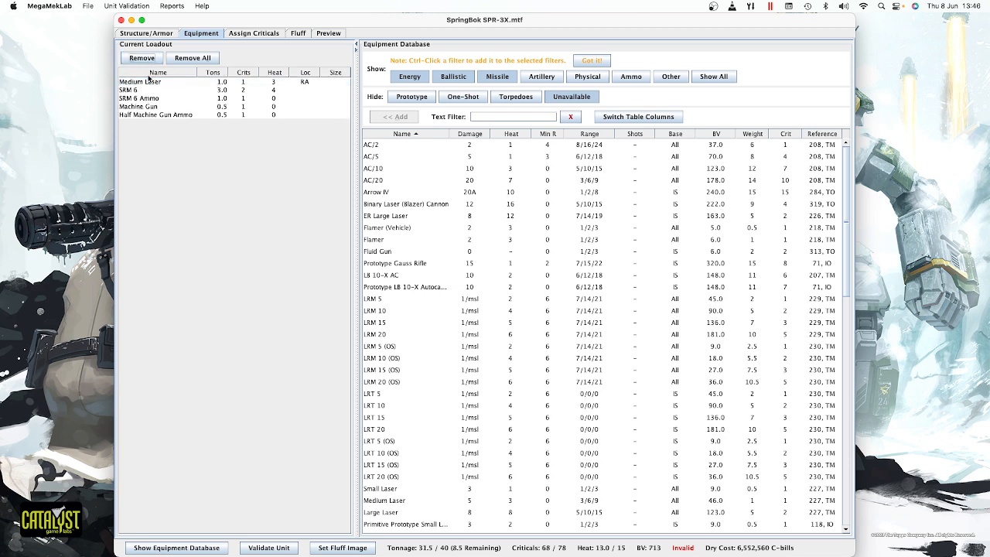
pyautogui.click(148, 81)
pyautogui.click(141, 58)
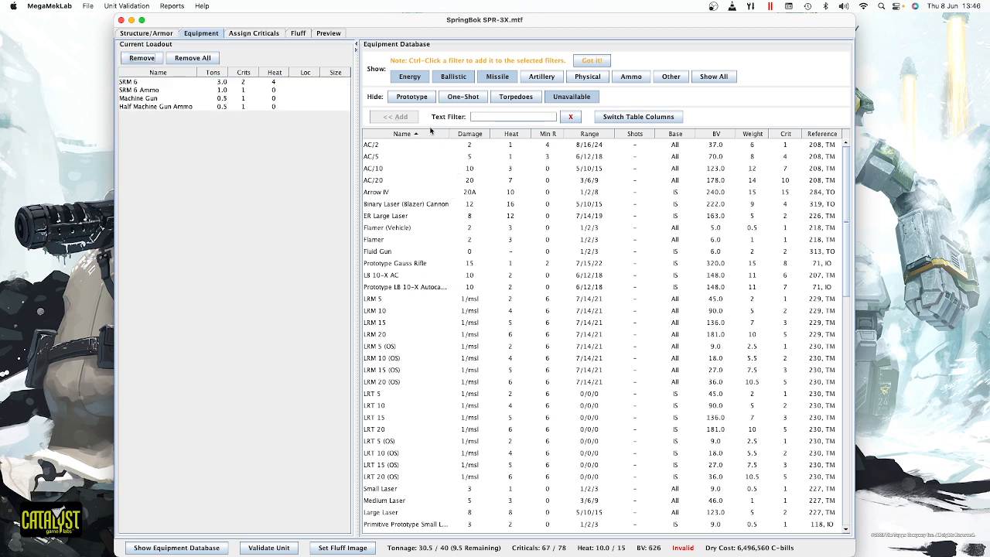
# Filter the equipment database to energy weapons only and widen the Name column to show full weapon names.
pyautogui.click(458, 77)
pyautogui.click(416, 78)
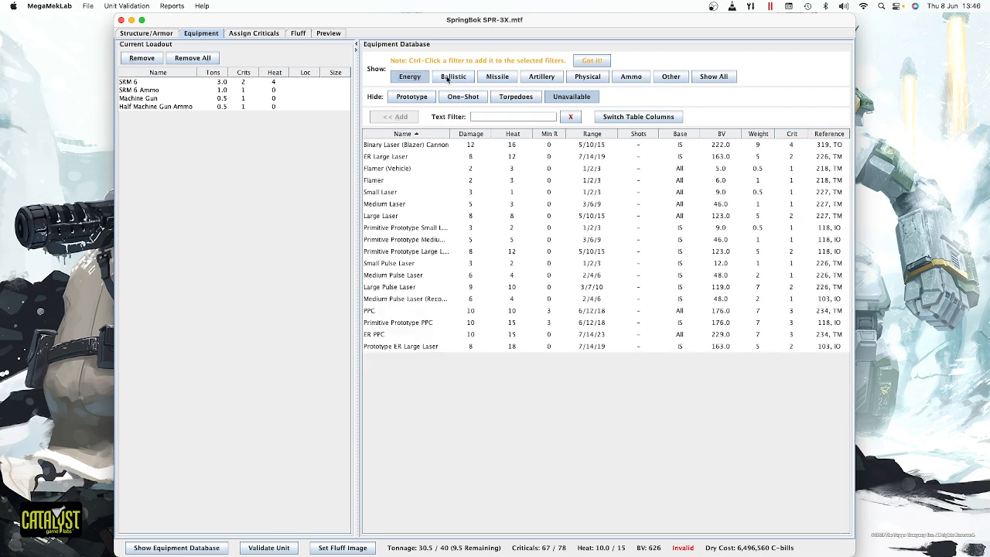
pyautogui.click(420, 240)
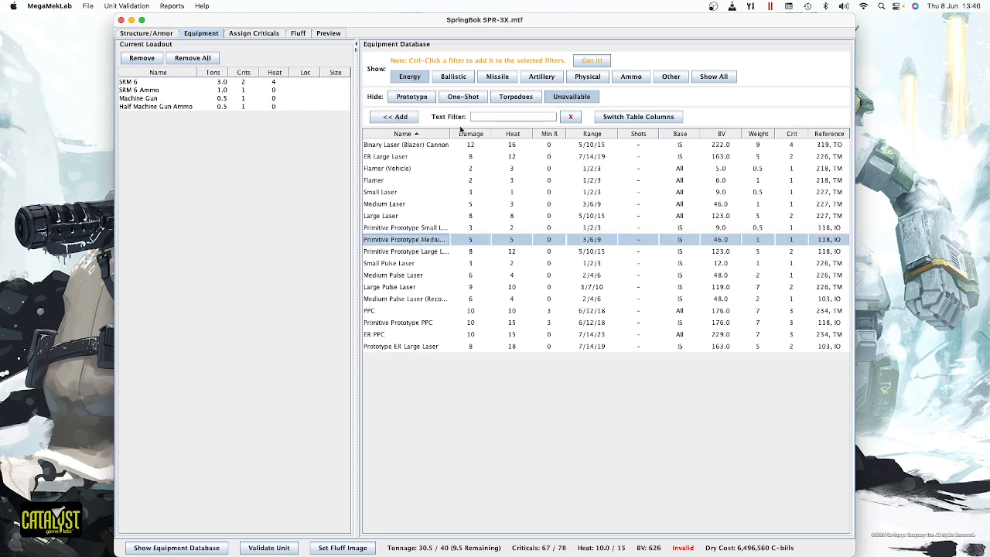
pyautogui.moveTo(448, 133); pyautogui.dragTo(516, 133)
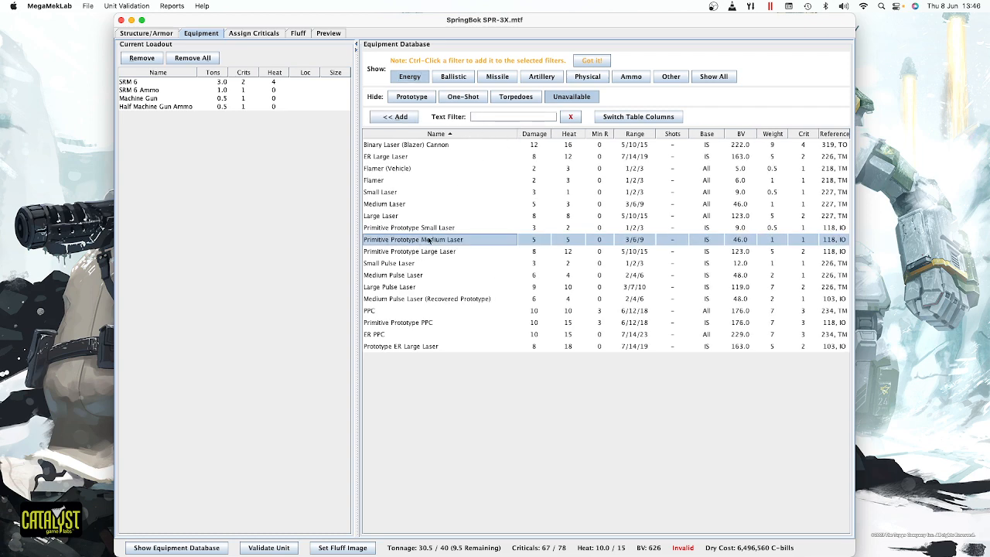
# Check the availability dates of the Medium Pulse Laser (Recovered Prototype) and add two of them to the loadout.
pyautogui.click(401, 300)
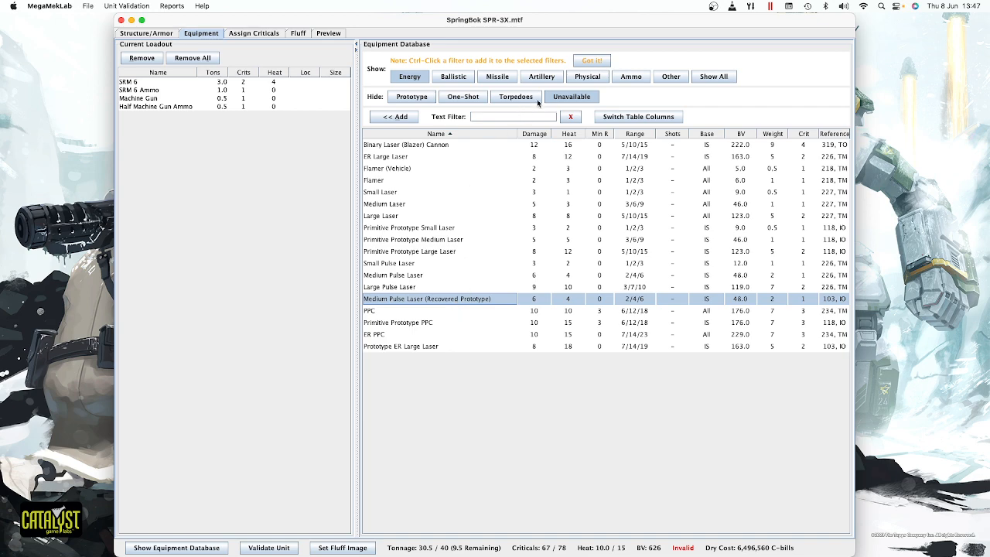
pyautogui.click(638, 117)
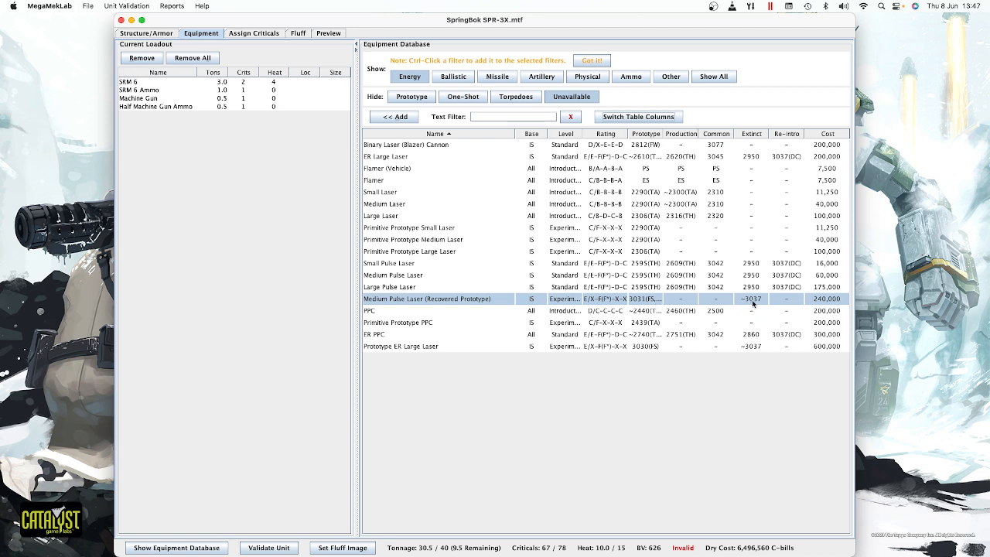
pyautogui.click(433, 301)
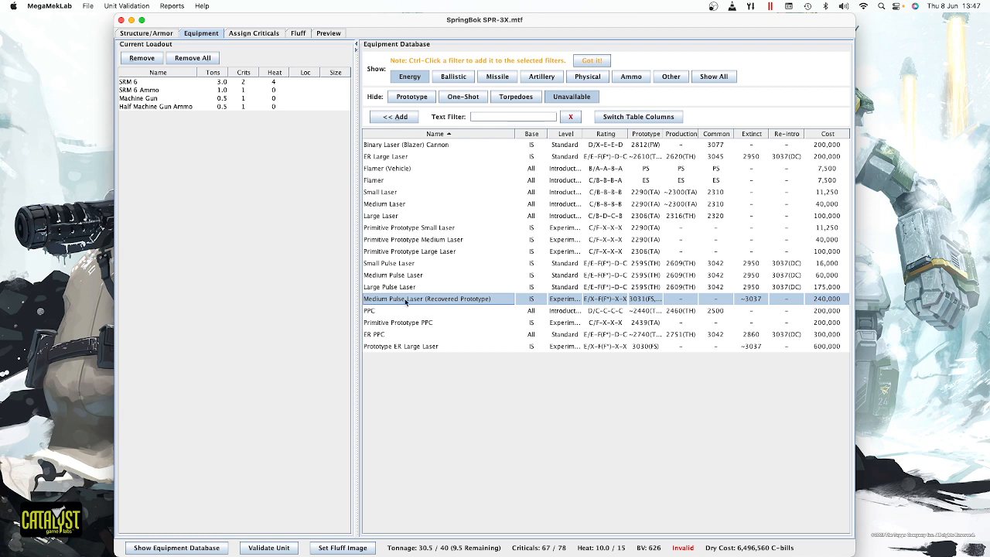
pyautogui.click(405, 120)
pyautogui.click(405, 119)
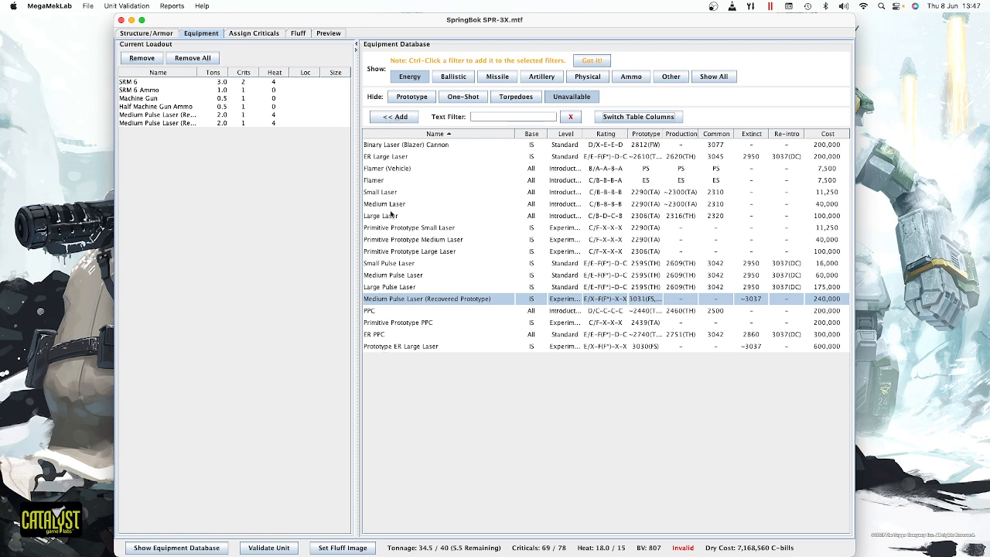
# Replace the Machine Gun and its Half Machine Gun Ammo with one Small Pulse Laser.
pyautogui.click(396, 263)
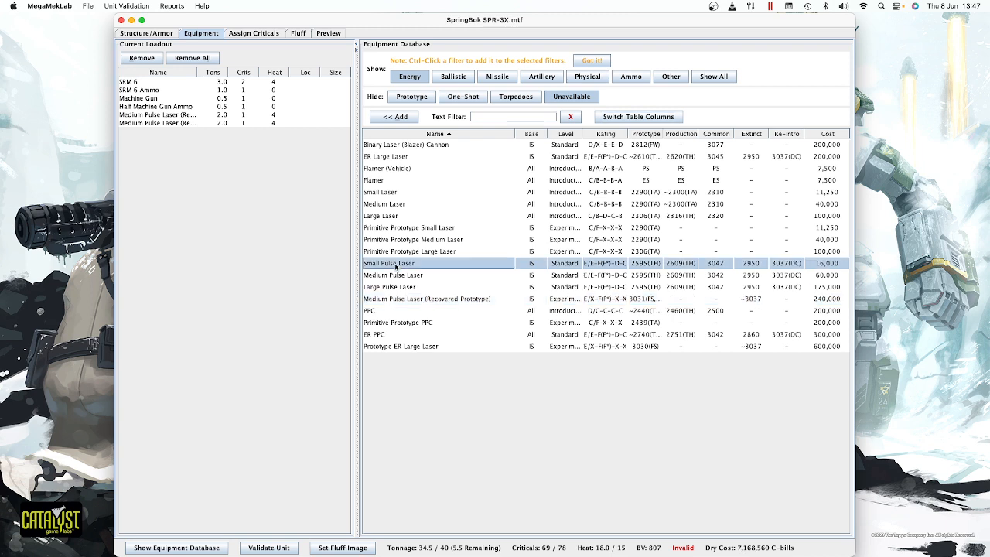
pyautogui.click(146, 99)
pyautogui.click(147, 59)
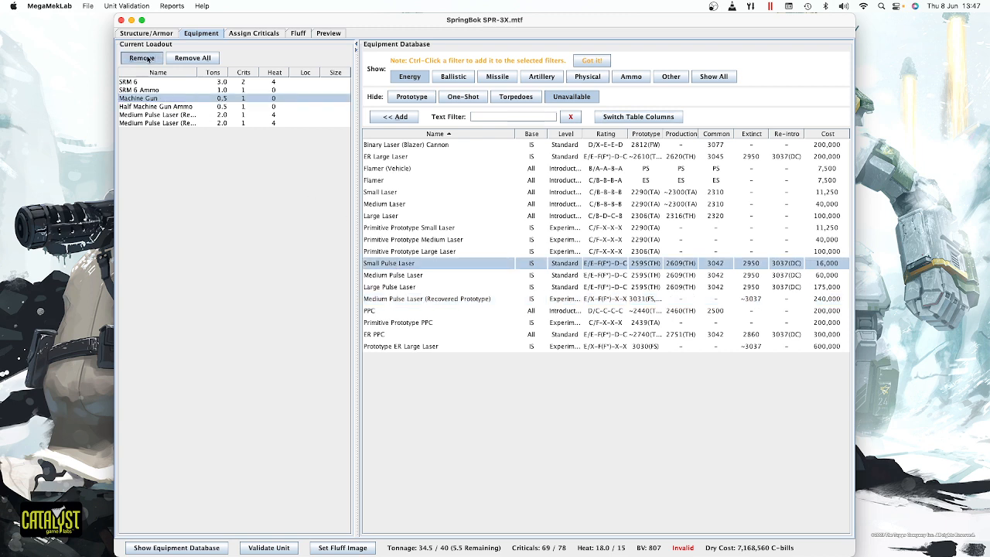
pyautogui.click(152, 98)
pyautogui.click(147, 59)
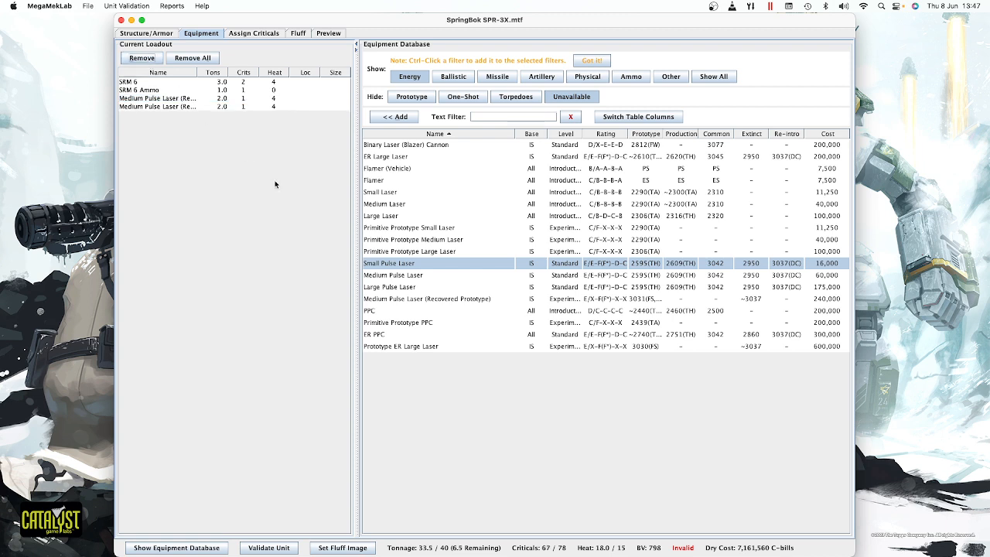
pyautogui.click(397, 119)
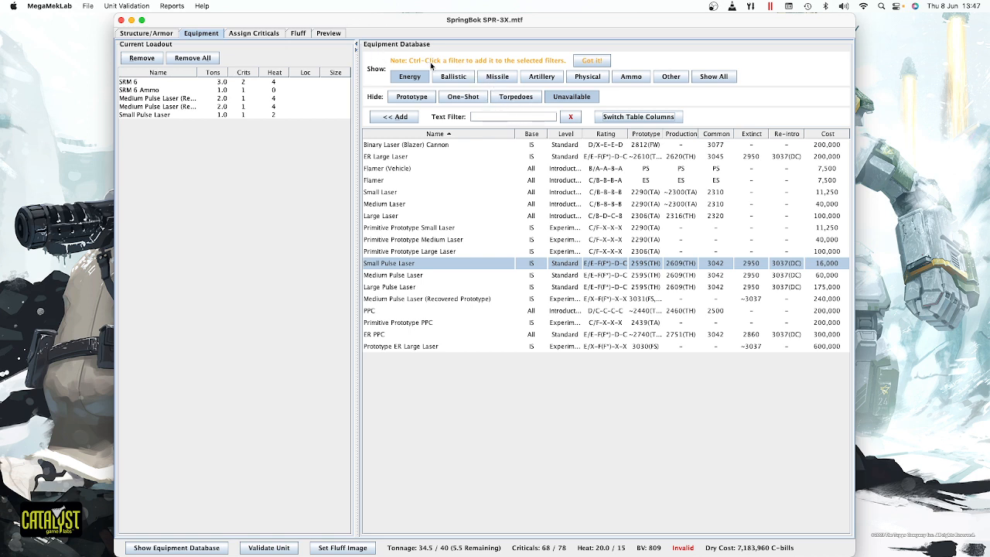
# Filter the database to ballistic weapons and compare the Prototype Ultra Autocannon/5, LB 10-X AC and Prototype LB 10-X Autocannon by availability and stats.
pyautogui.click(452, 76)
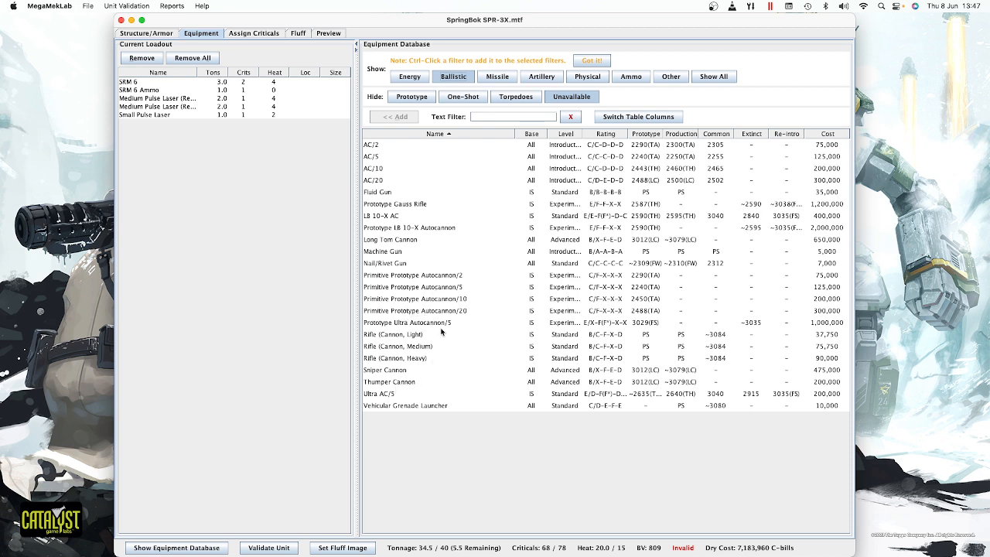
pyautogui.click(412, 324)
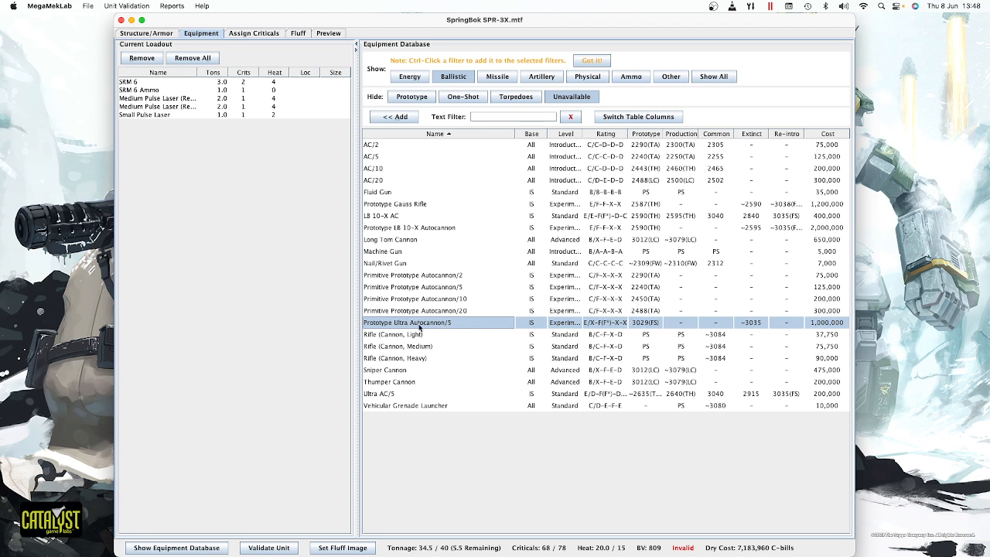
pyautogui.click(396, 229)
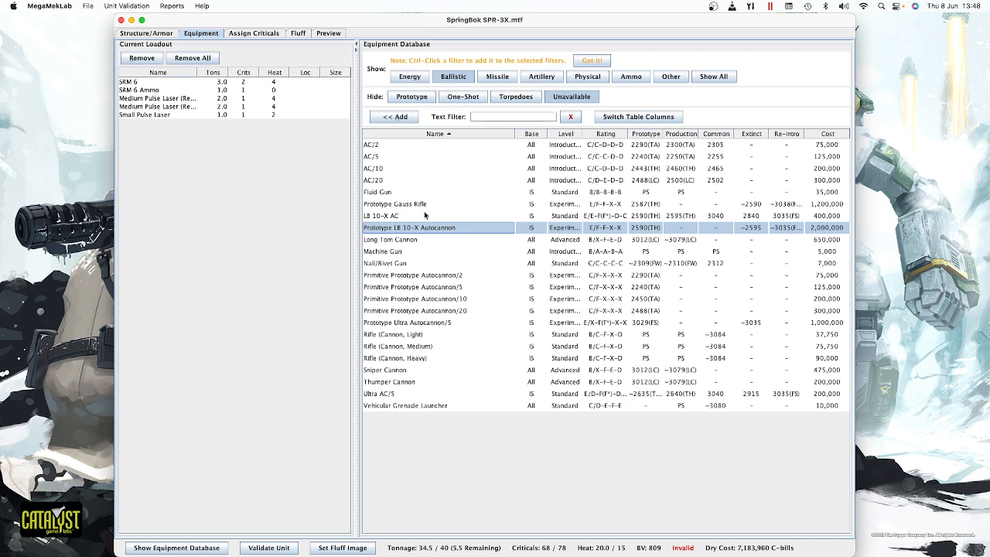
pyautogui.click(383, 219)
pyautogui.click(387, 229)
pyautogui.click(630, 116)
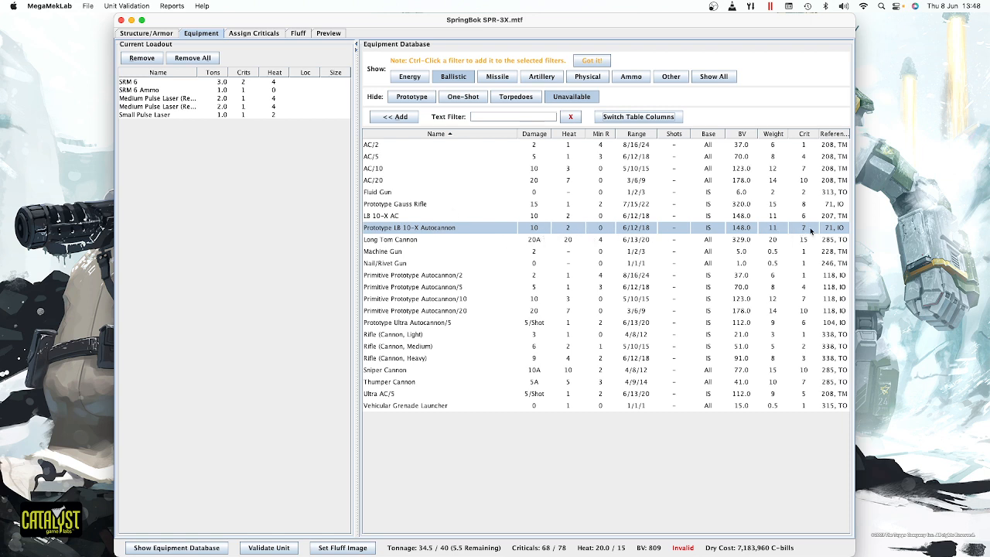
# Compare the stats of the LB 10-X AC and the Ultra AC/5 in the ballistic weapons list.
pyautogui.click(404, 219)
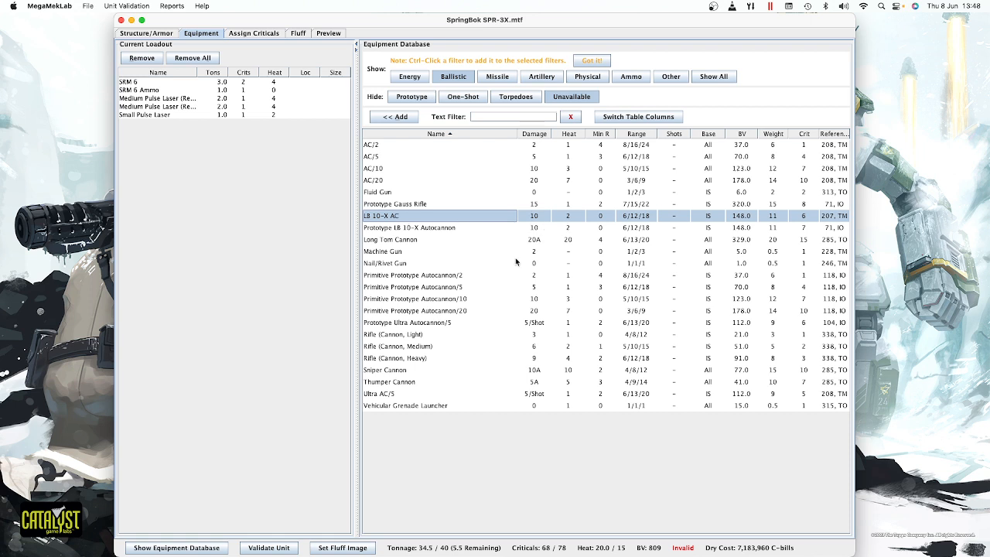
pyautogui.click(394, 395)
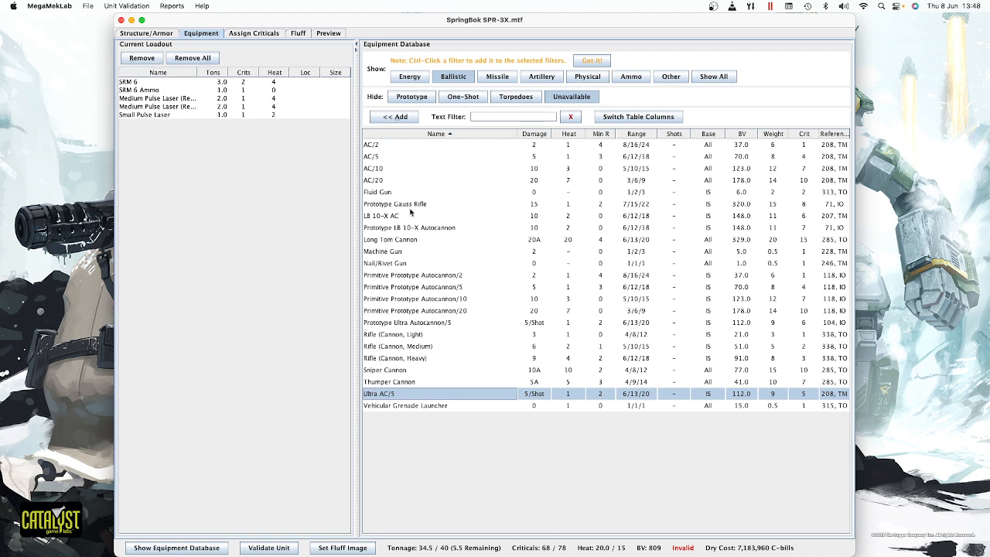
# Assign the SRM 6 to the left torso and one Medium Pulse Laser (Recovered Prototype) to each arm.
pyautogui.click(256, 34)
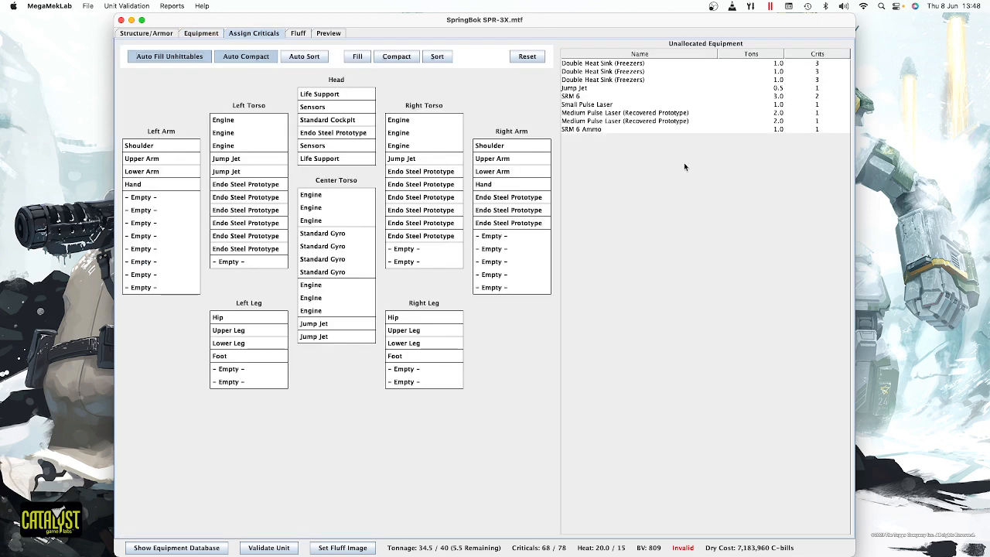
pyautogui.moveTo(575, 96); pyautogui.dragTo(229, 162)
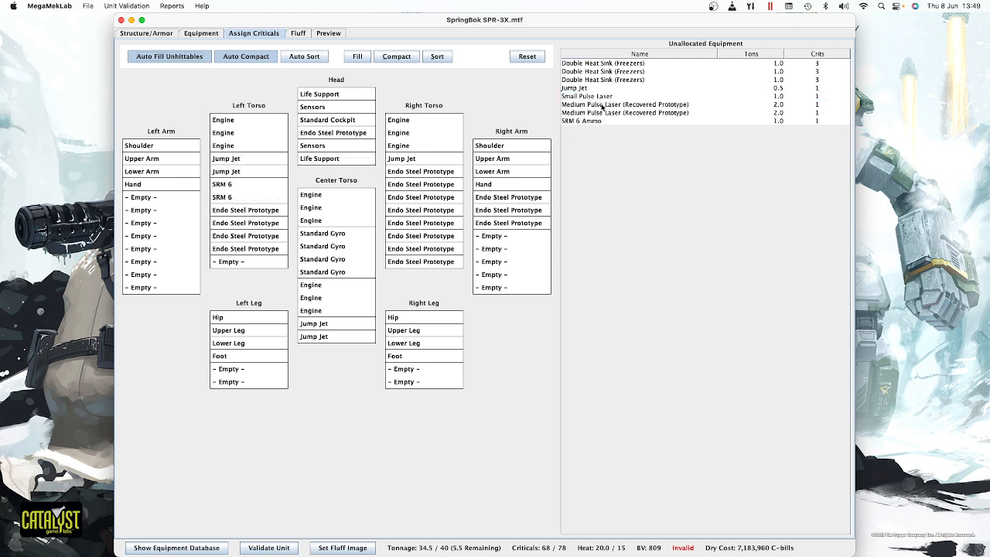
pyautogui.moveTo(602, 107); pyautogui.dragTo(124, 198)
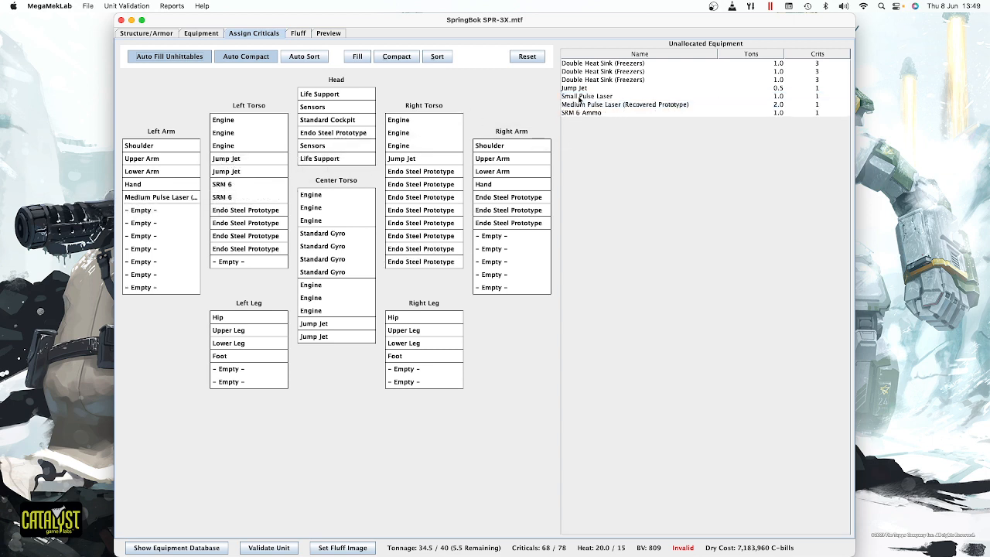
pyautogui.moveTo(670, 101); pyautogui.dragTo(514, 198)
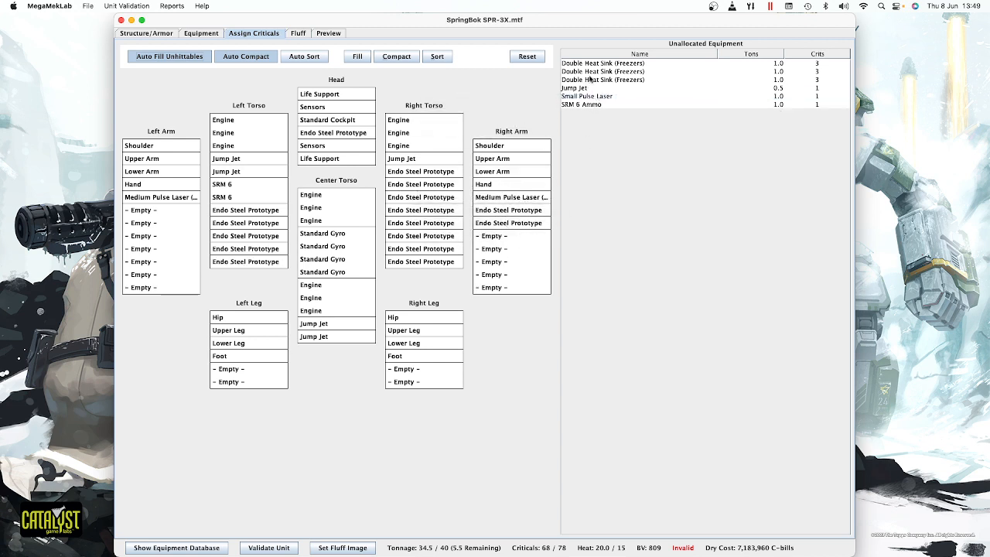
# Assign one freezer double heat sink and the unallocated jump jet to the right torso, ordering both jump jets directly above the heat sink.
pyautogui.moveTo(597, 63); pyautogui.dragTo(428, 174)
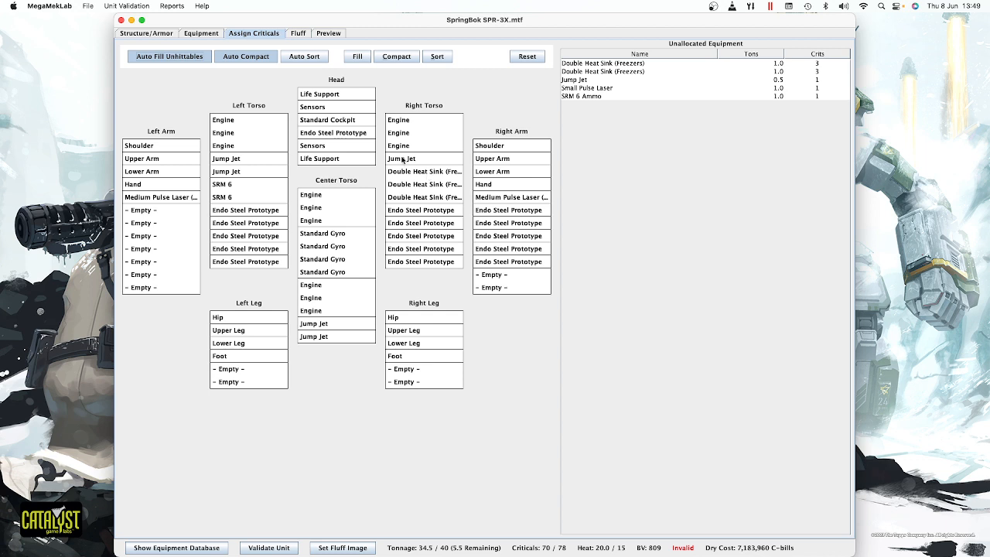
pyautogui.moveTo(570, 80); pyautogui.dragTo(412, 177)
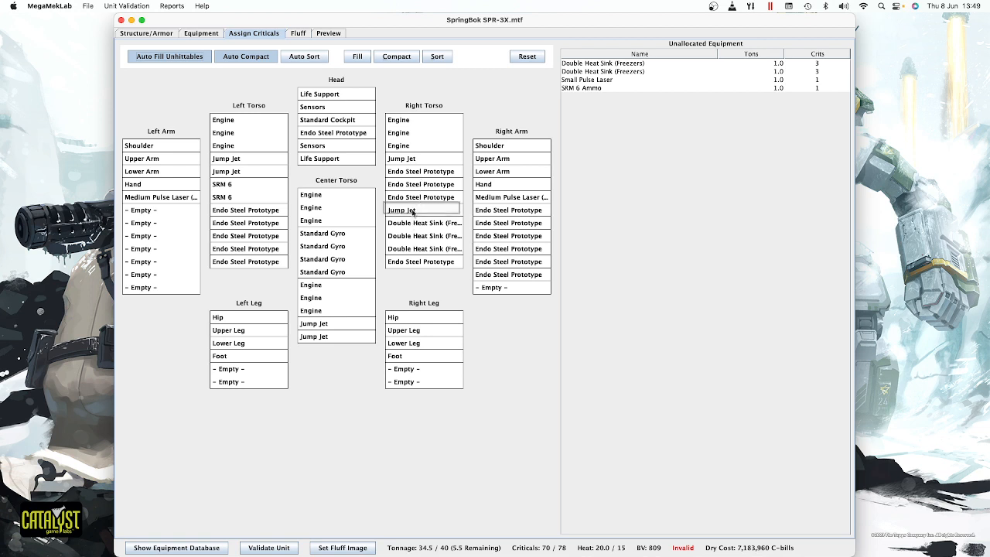
pyautogui.moveTo(412, 211); pyautogui.dragTo(411, 175)
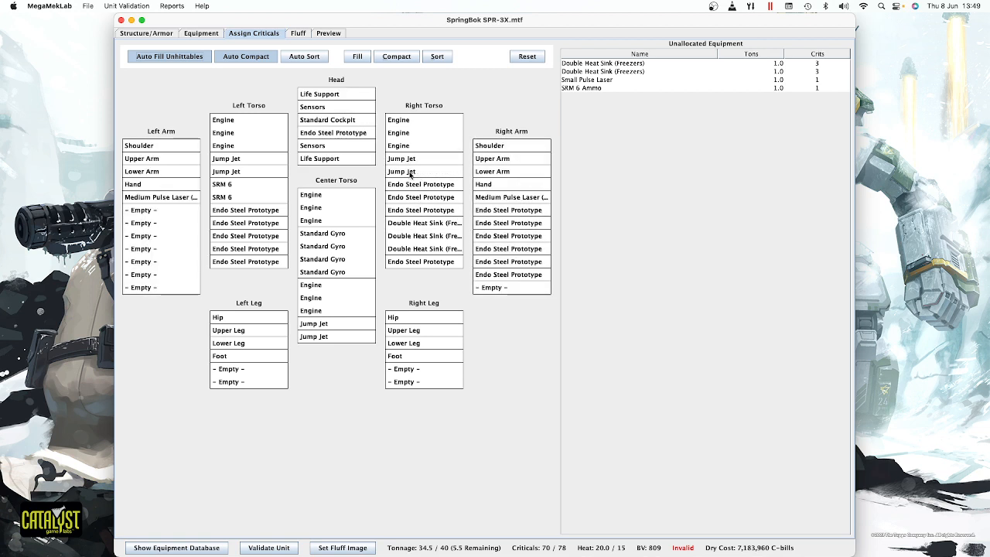
pyautogui.moveTo(414, 225); pyautogui.dragTo(414, 186)
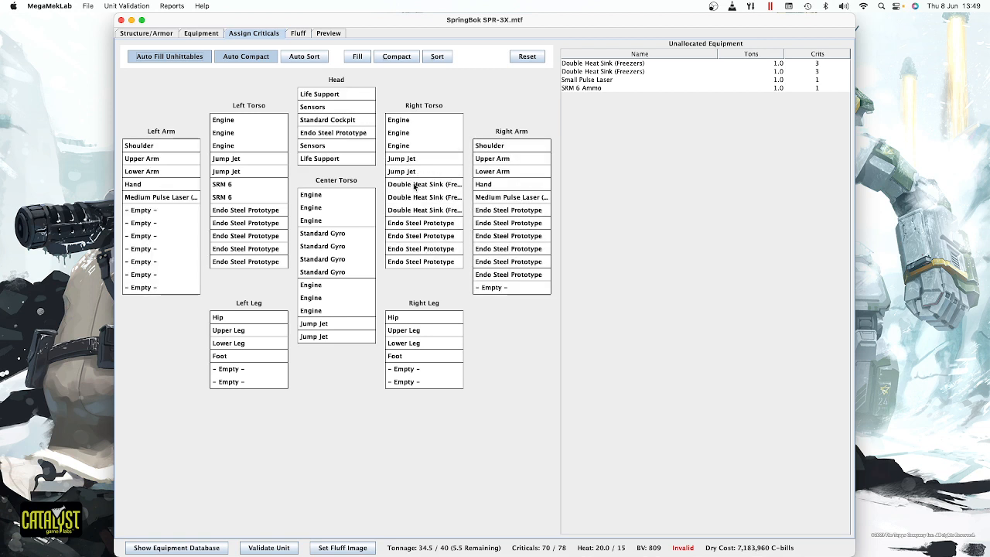
# Assign the SRM 6 Ammo to the left torso below the launcher and a second freezer double heat sink to the right torso.
pyautogui.moveTo(584, 89); pyautogui.dragTo(247, 209)
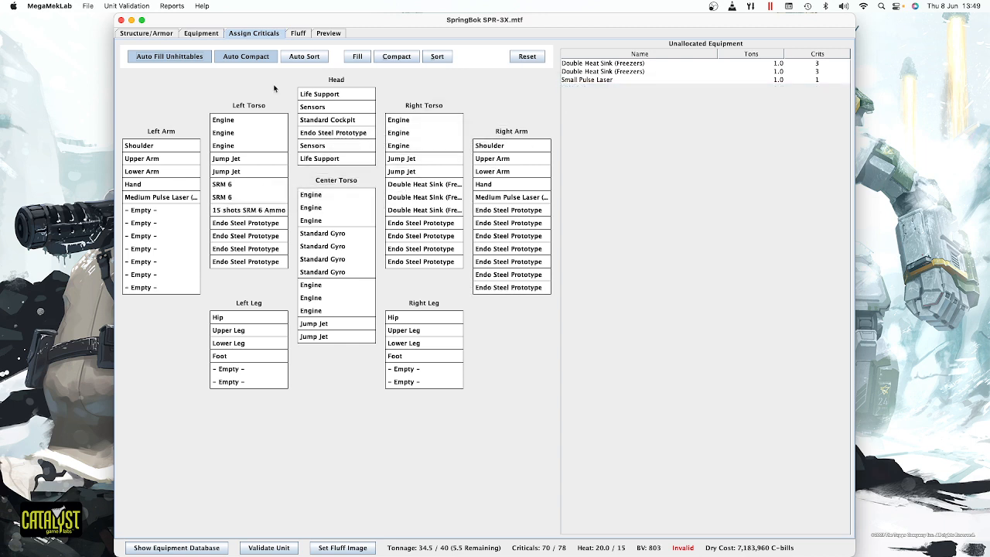
pyautogui.click(593, 71)
pyautogui.moveTo(583, 73); pyautogui.dragTo(429, 225)
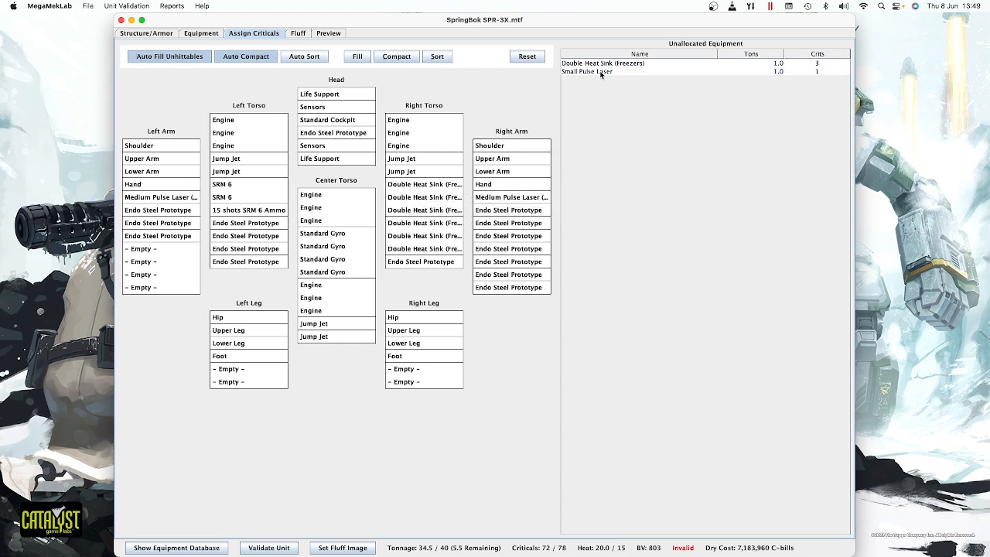
# Assign the Small Pulse Laser to the head and the last freezer double heat sink to the left torso.
pyautogui.moveTo(600, 72); pyautogui.dragTo(249, 227)
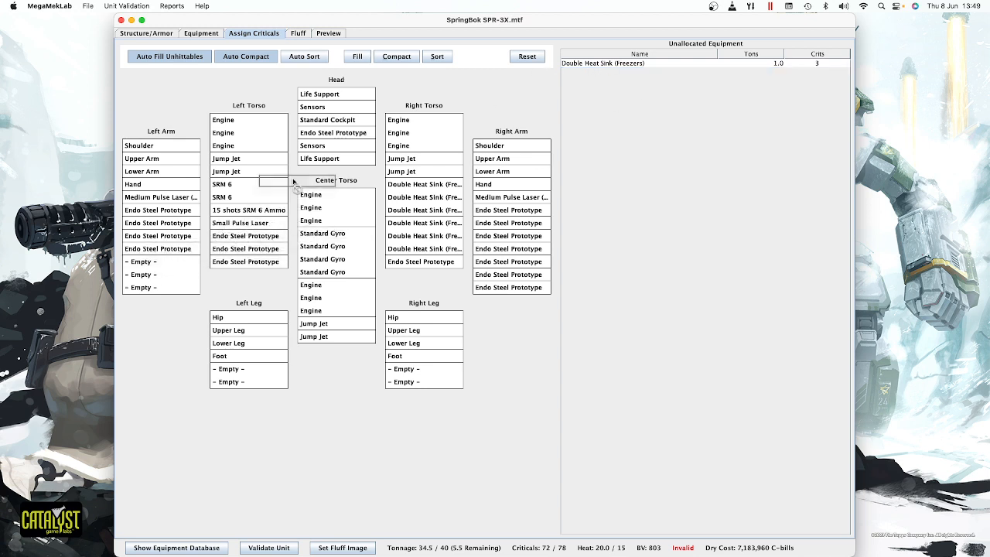
pyautogui.moveTo(334, 133); pyautogui.dragTo(334, 133)
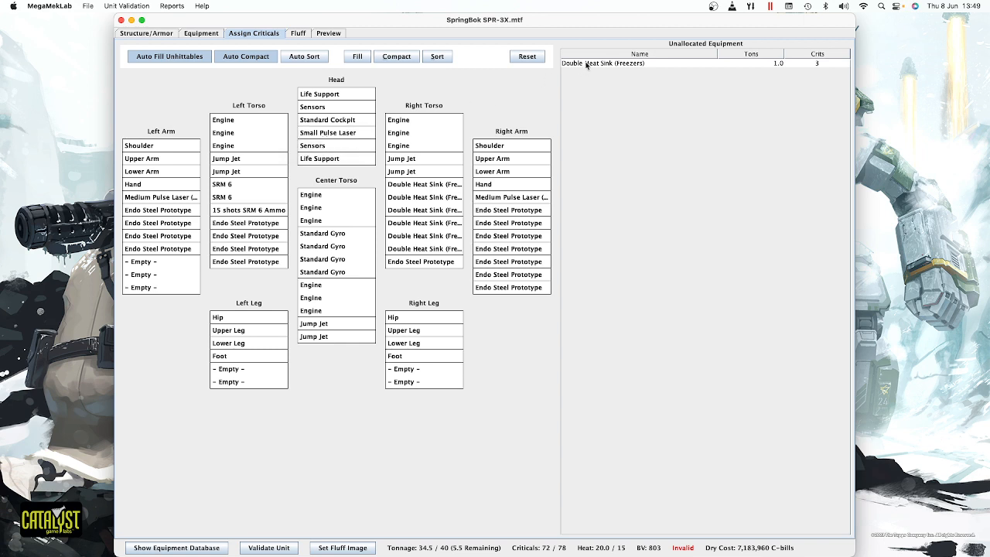
pyautogui.moveTo(586, 65); pyautogui.dragTo(253, 225)
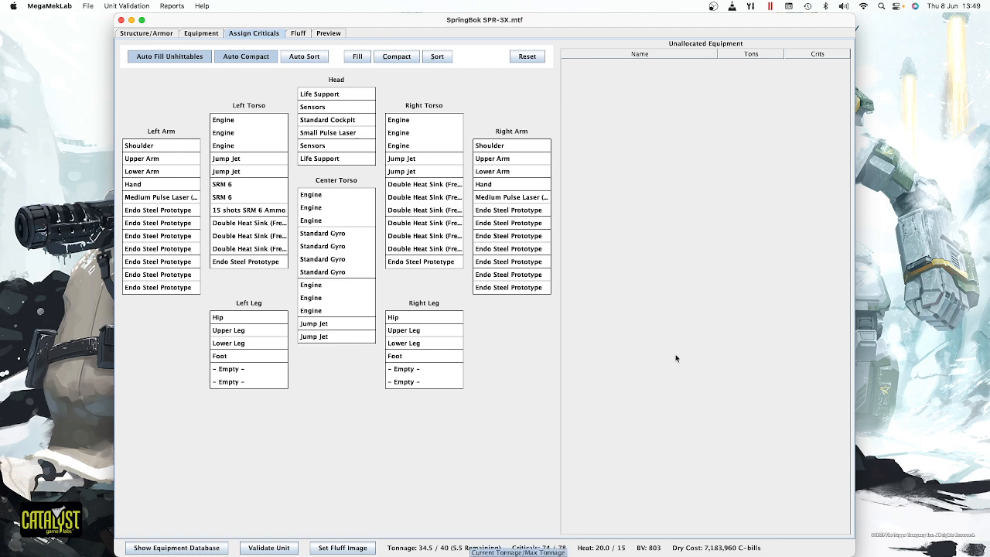
# Filter the equipment database to energy weapons and add two standard Medium Pulse Lasers to the loadout.
pyautogui.click(163, 33)
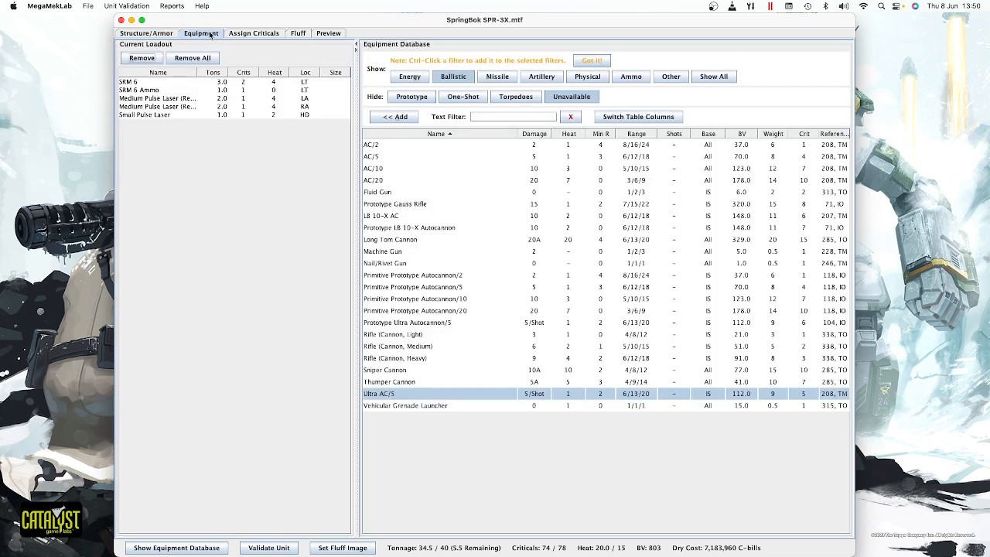
pyautogui.click(211, 35)
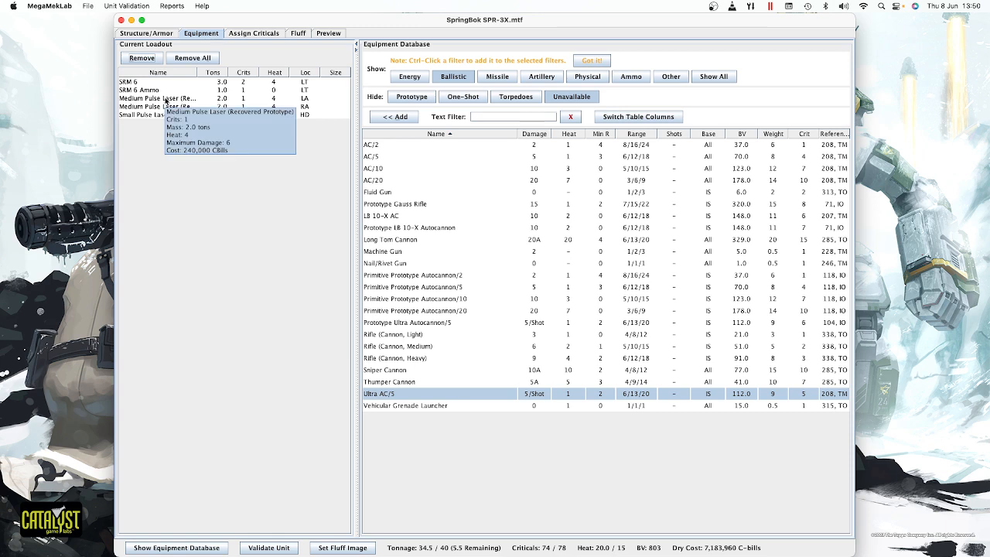
pyautogui.click(166, 99)
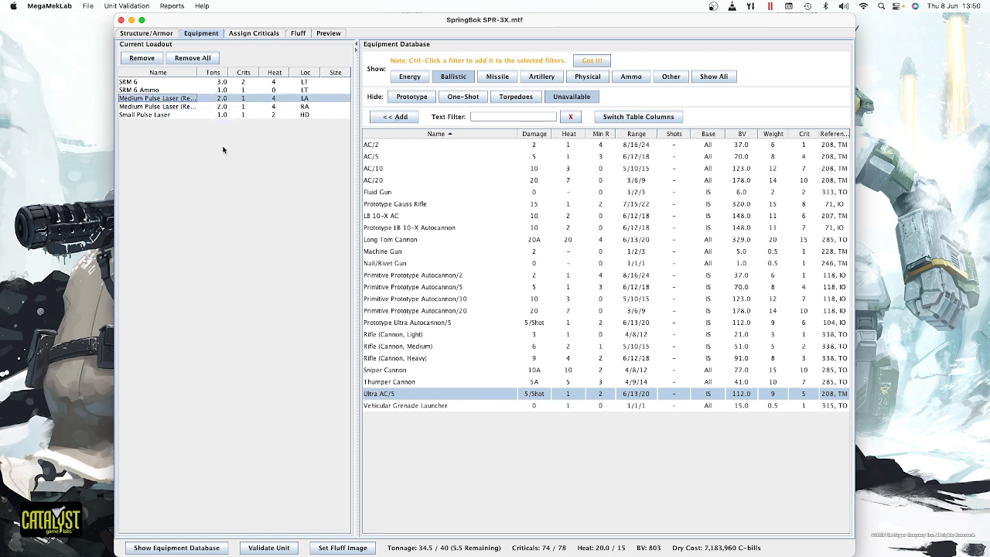
pyautogui.click(412, 78)
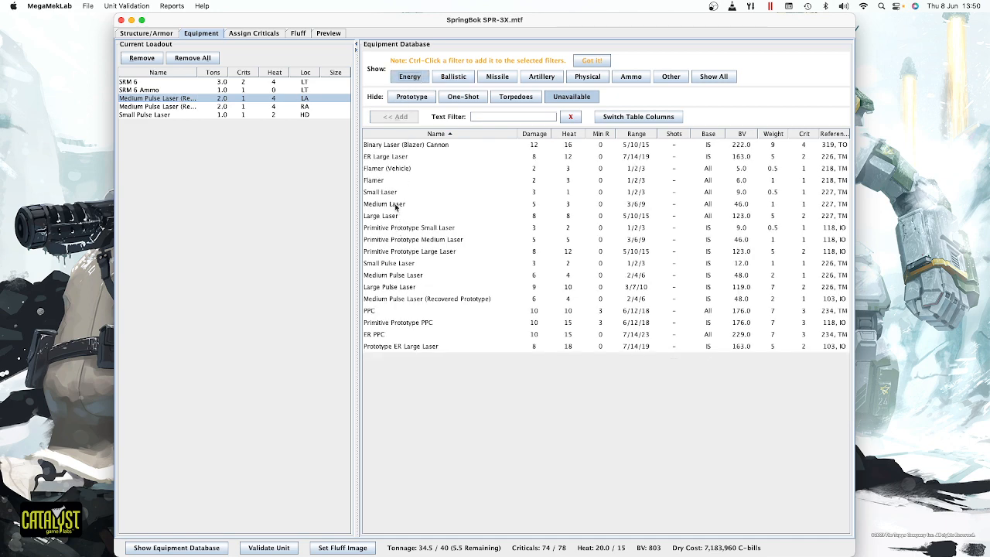
pyautogui.click(396, 276)
pyautogui.click(395, 116)
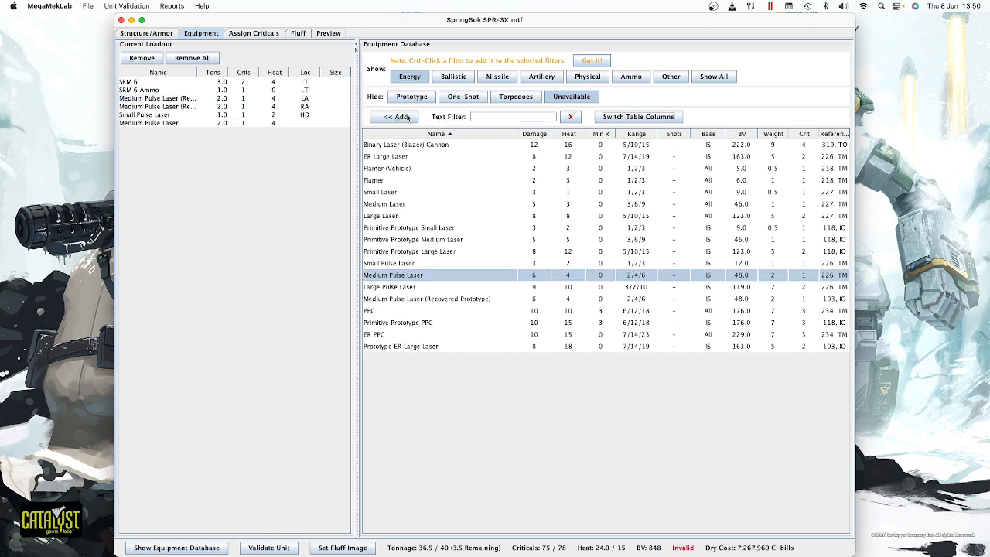
pyautogui.click(395, 116)
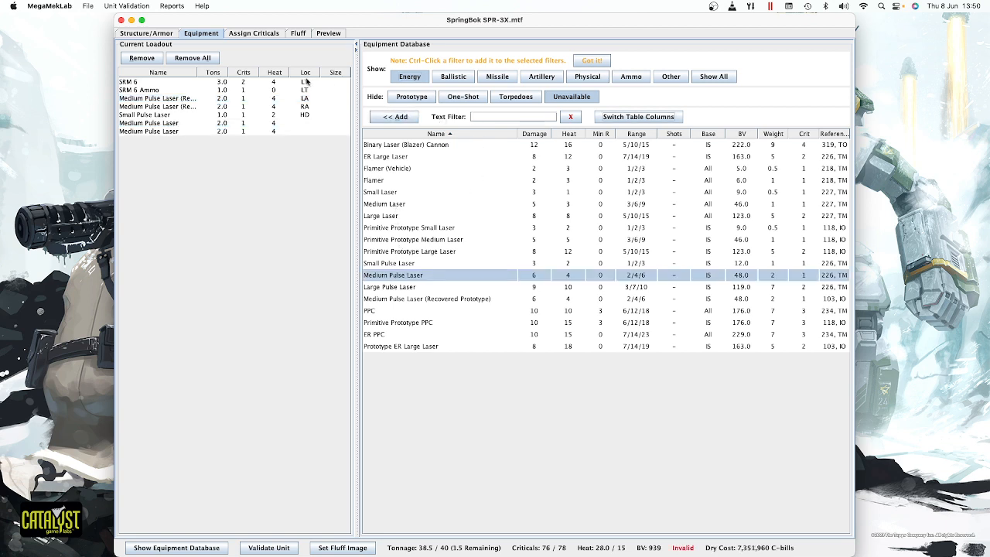
# Set the armor tonnage to 8 and distribute the armor points with Auto-Allocate Armor.
pyautogui.click(151, 35)
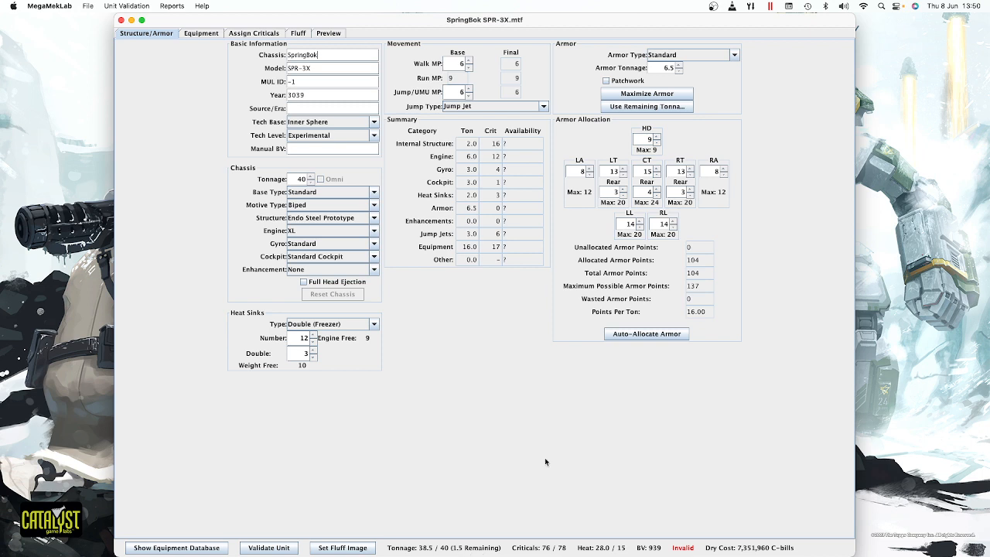
pyautogui.click(678, 66)
pyautogui.click(679, 65)
pyautogui.click(679, 65)
pyautogui.click(679, 66)
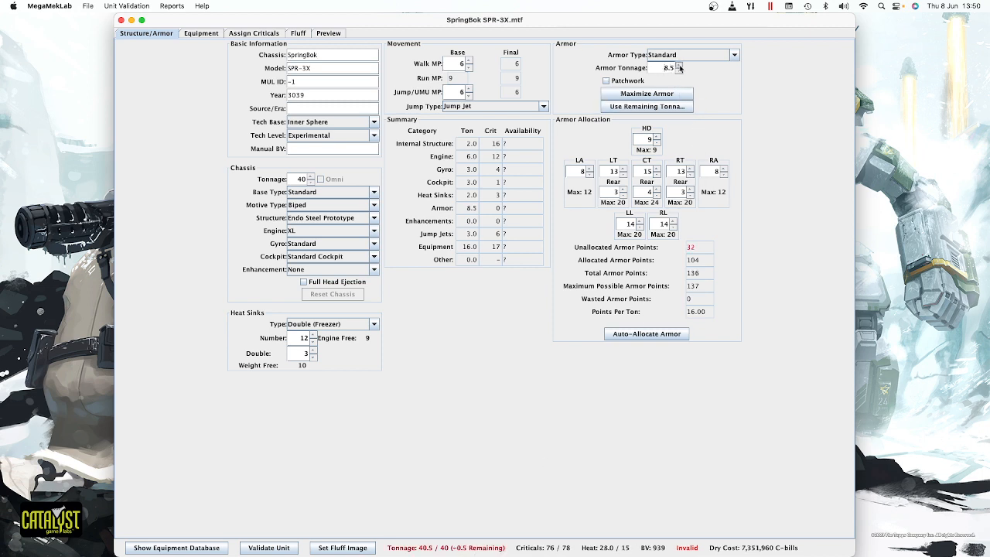
pyautogui.click(678, 71)
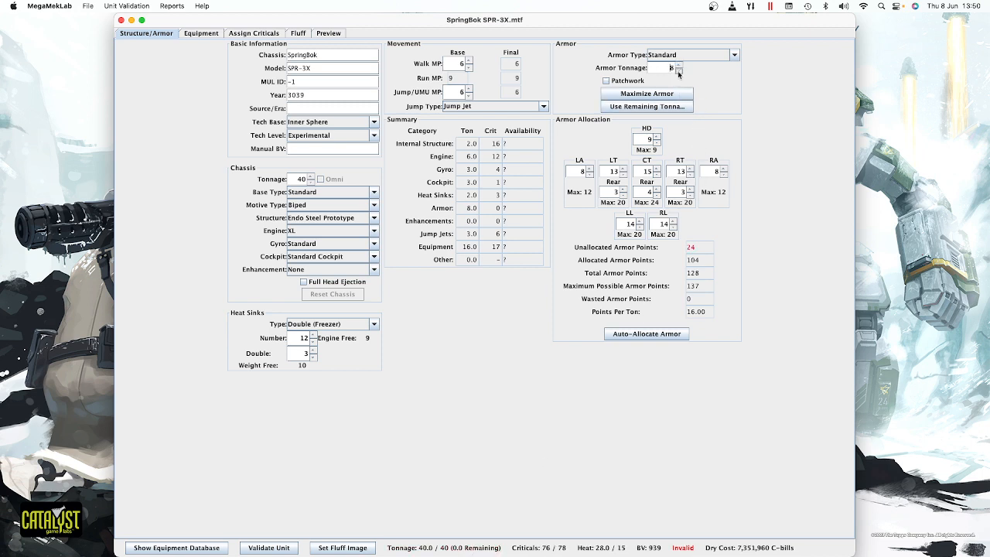
pyautogui.click(658, 335)
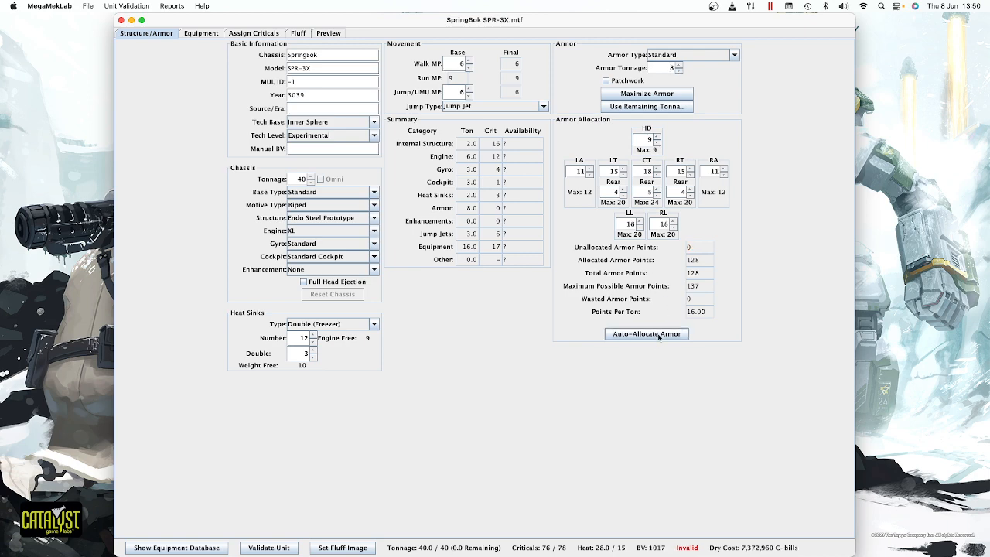
# Assign one standard Medium Pulse Laser to each arm, directly below the recovered prototype laser.
pyautogui.click(239, 34)
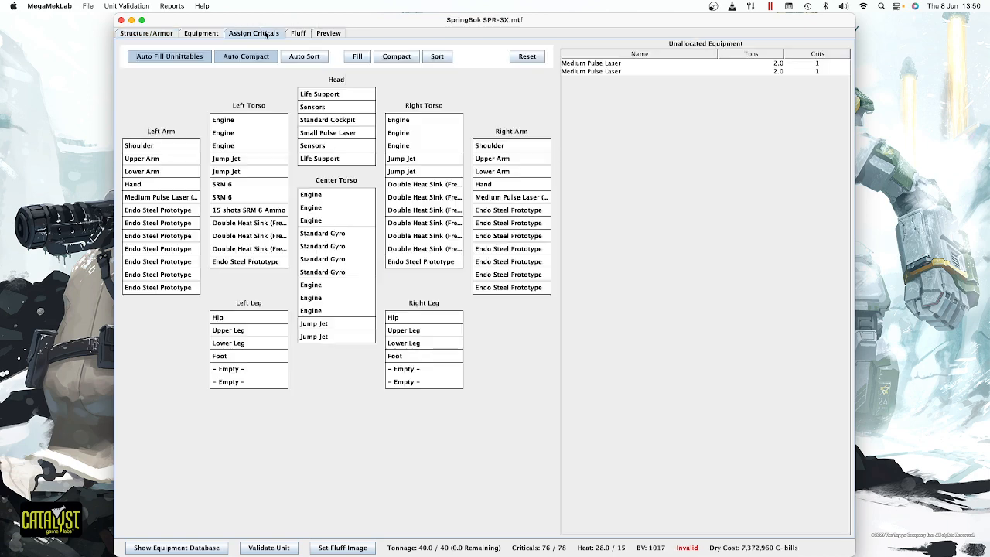
pyautogui.moveTo(596, 64); pyautogui.dragTo(513, 216)
pyautogui.moveTo(596, 65); pyautogui.dragTo(164, 210)
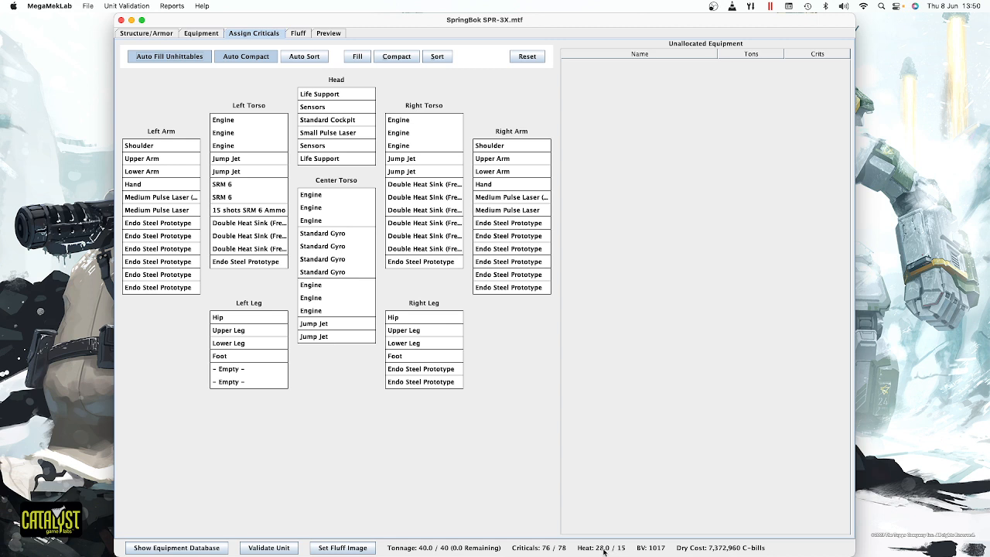
# Check the heat total and review the critical slot layout against the chassis and armor settings.
pyautogui.moveTo(607, 551)
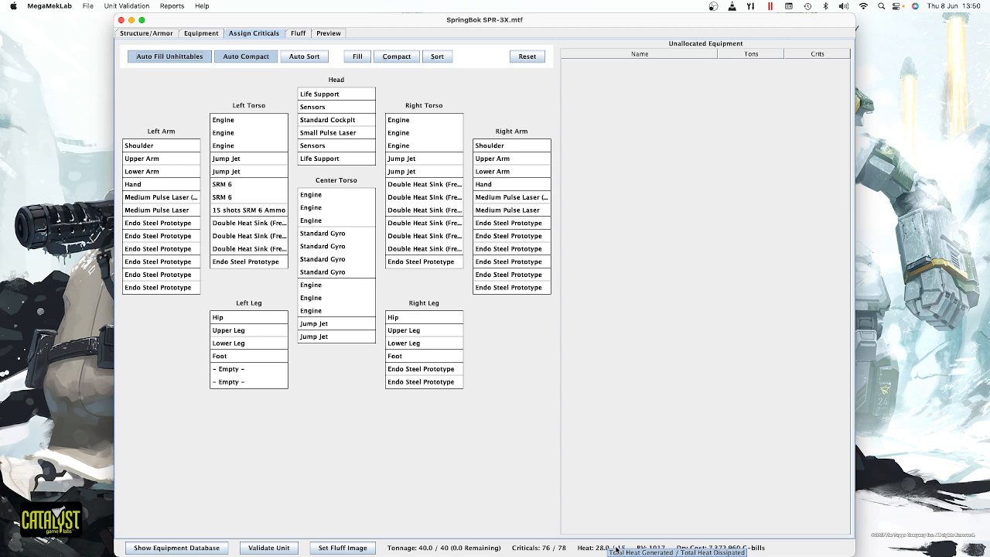
pyautogui.moveTo(517, 199)
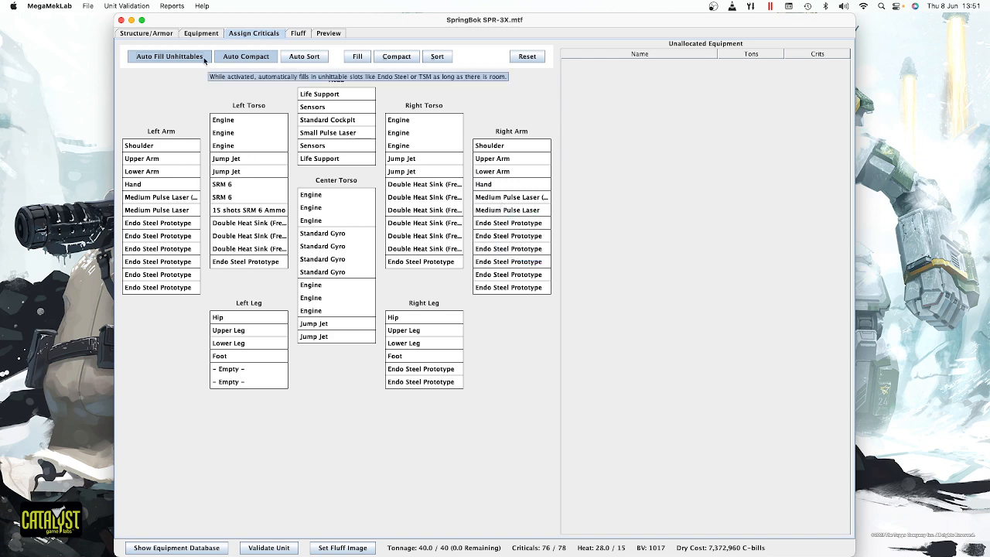
pyautogui.click(161, 33)
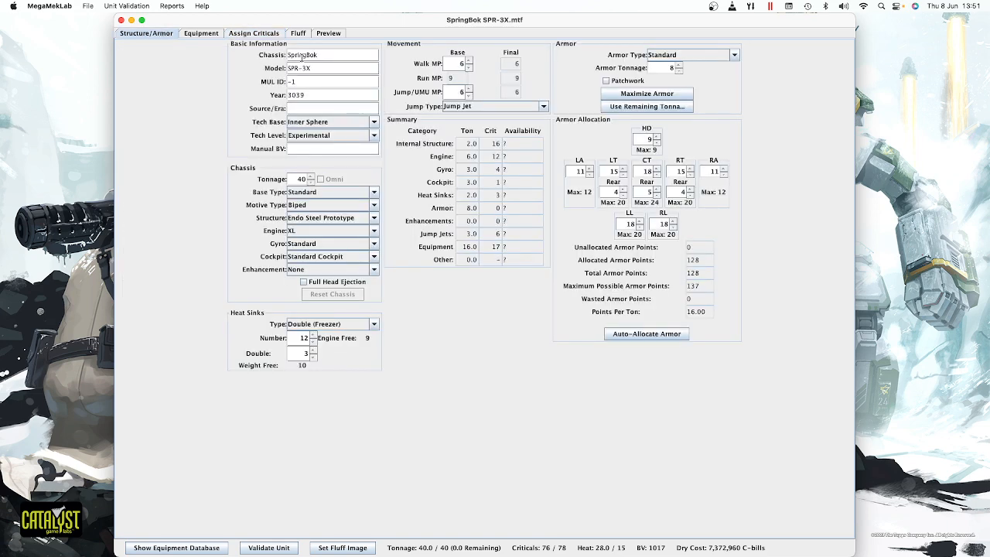
pyautogui.click(241, 34)
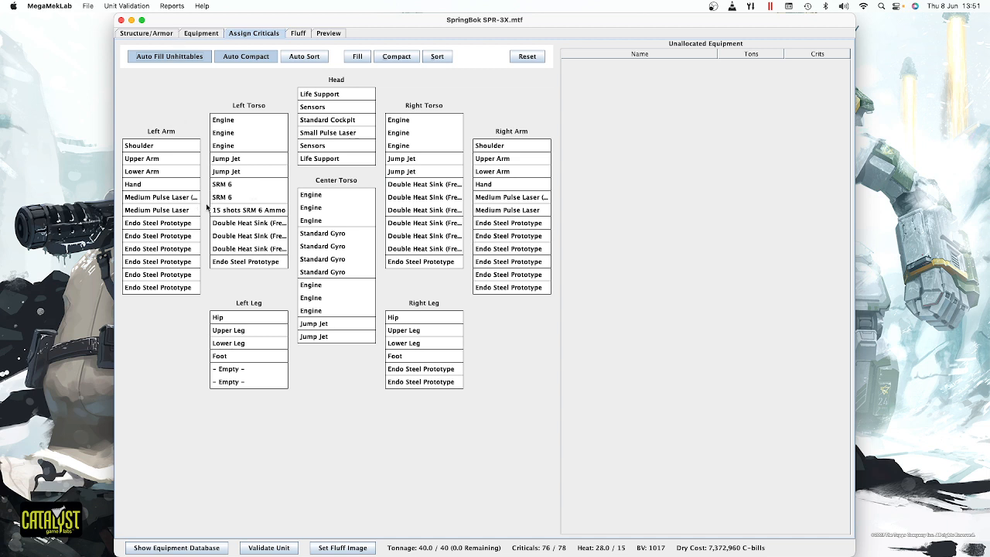
pyautogui.click(155, 33)
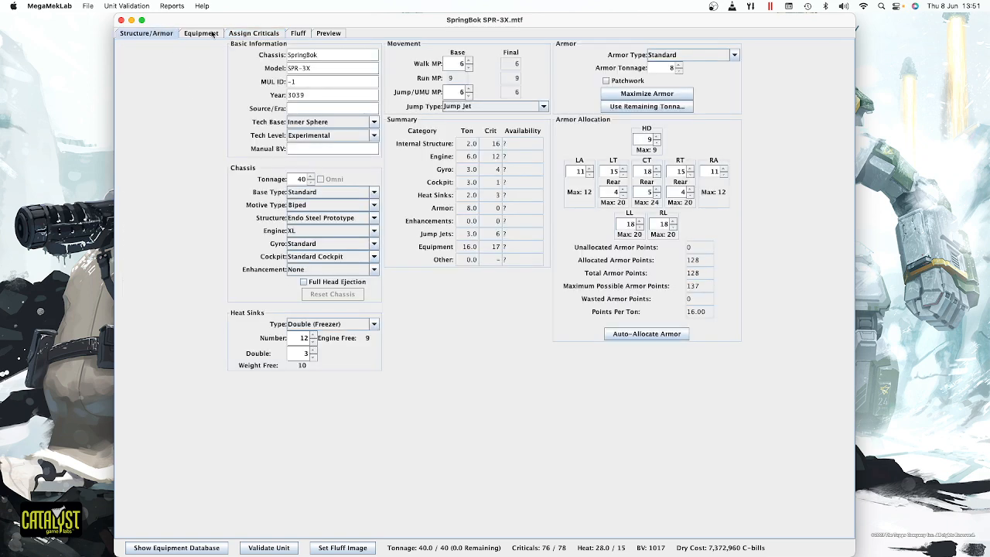
pyautogui.click(249, 35)
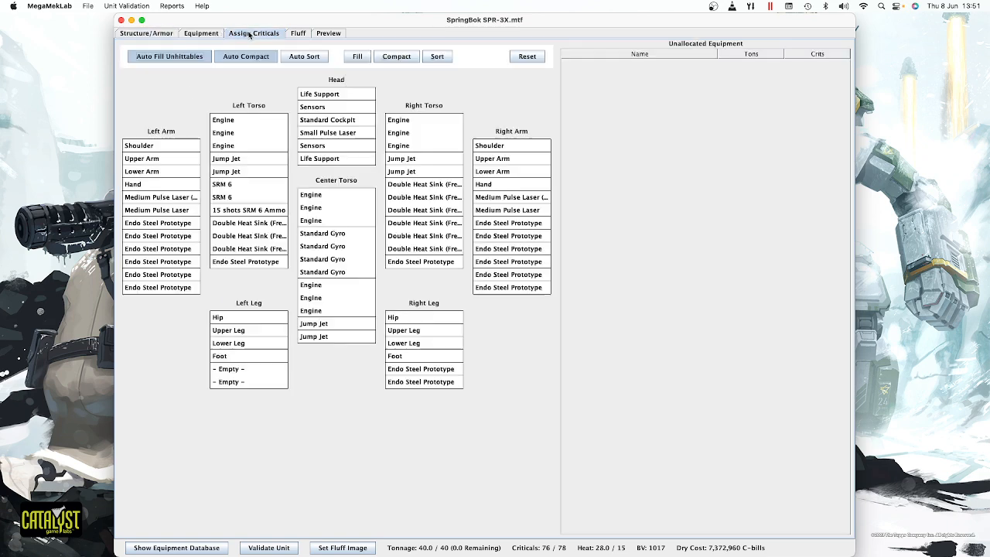
# Change the chassis internal structure to Endo Steel.
pyautogui.click(150, 34)
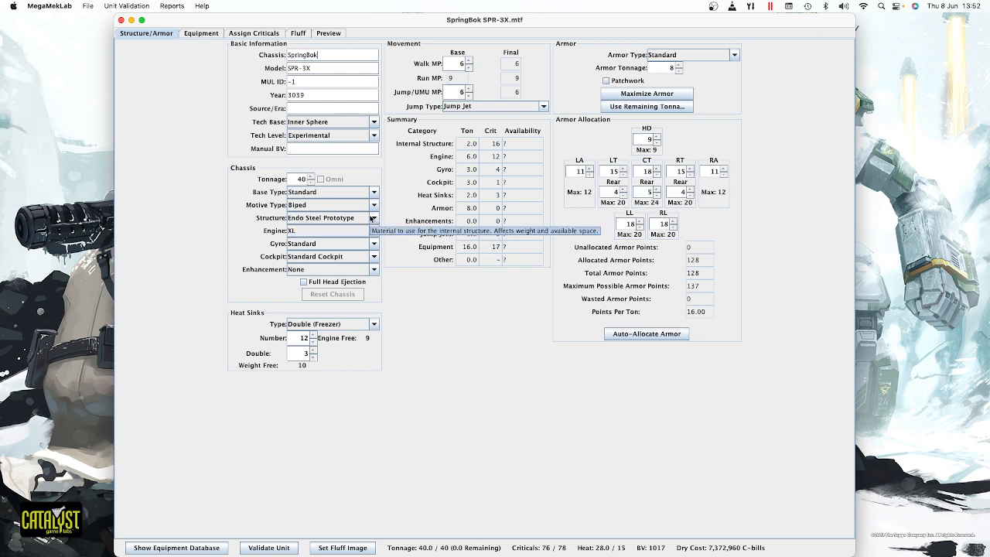
pyautogui.click(371, 218)
pyautogui.click(351, 236)
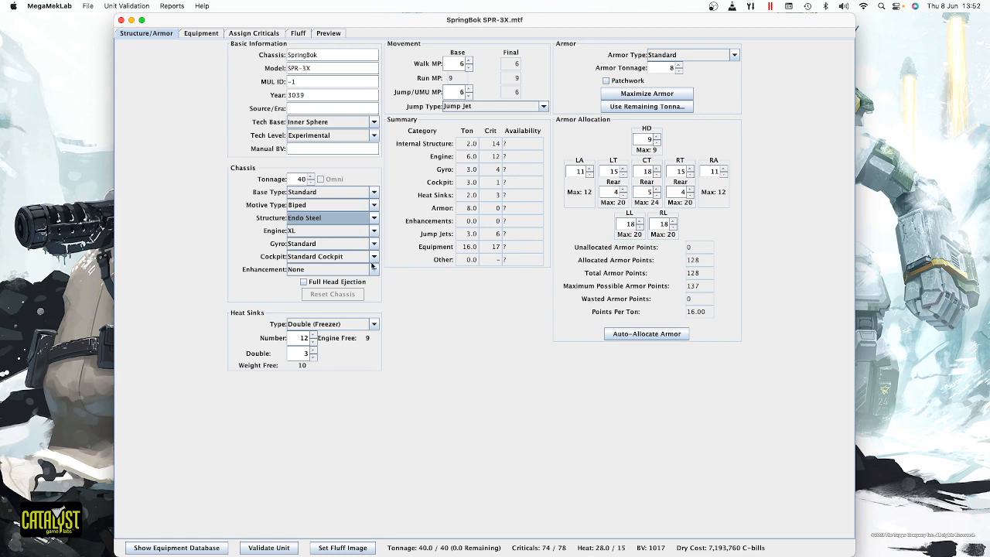
# Check the critical slot layout and set the chassis internal structure to Standard.
pyautogui.click(340, 231)
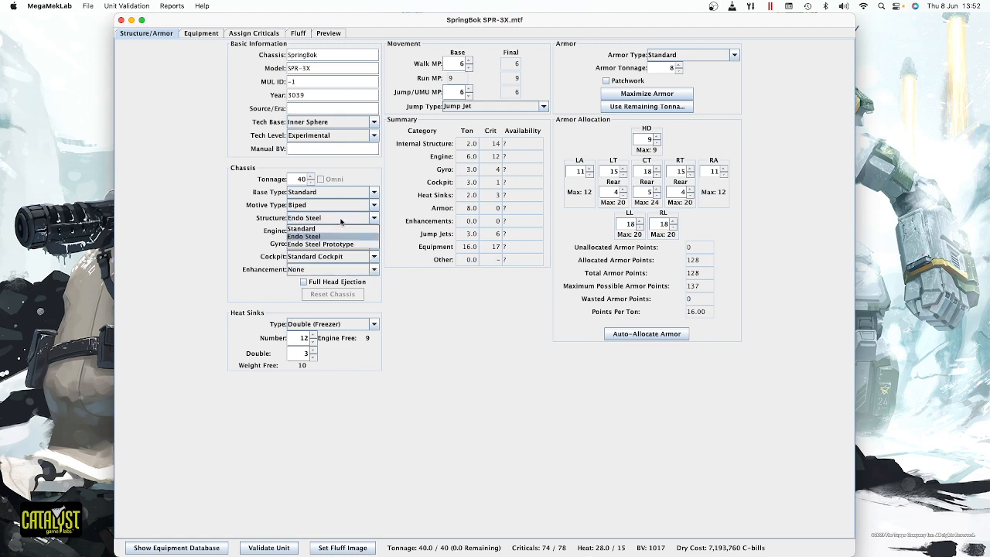
pyautogui.click(349, 224)
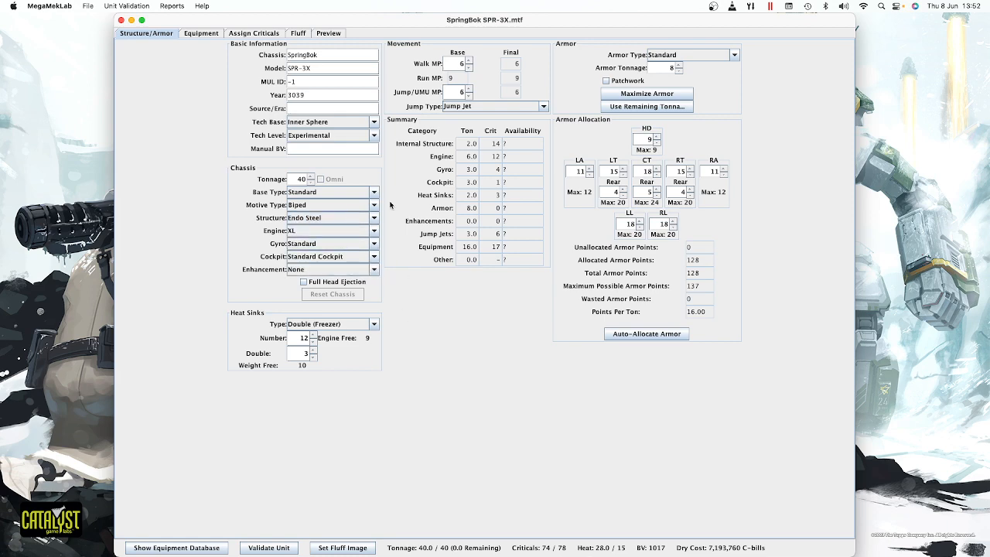
pyautogui.click(252, 36)
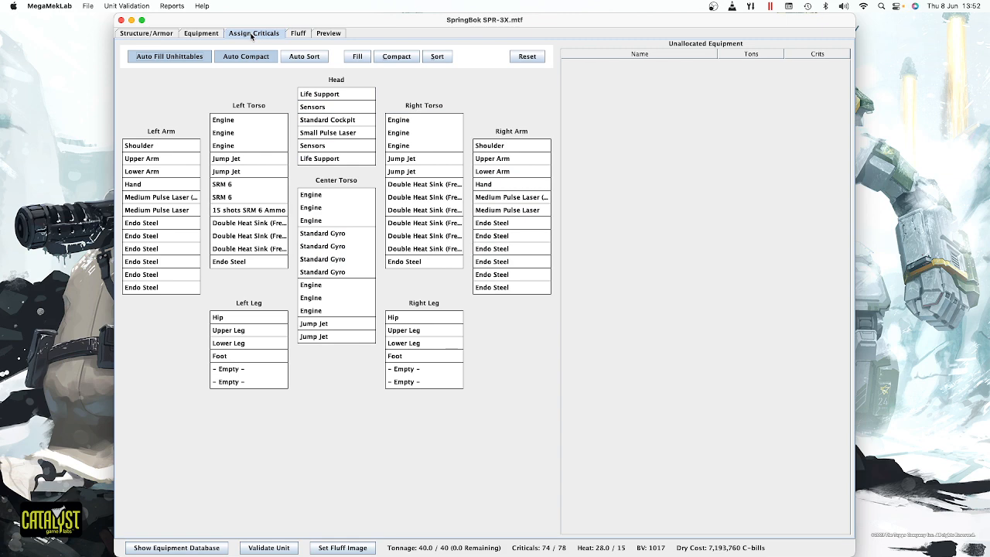
pyautogui.click(171, 34)
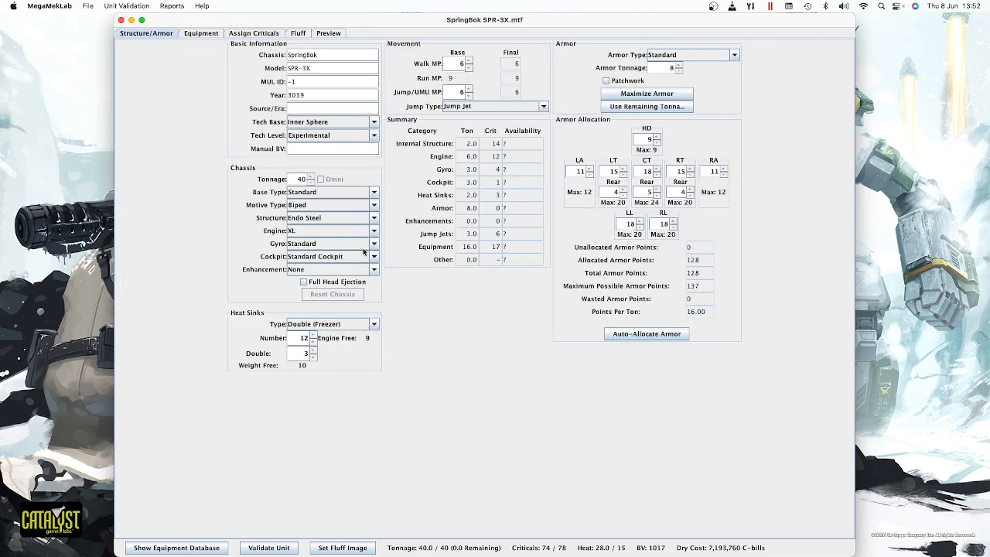
pyautogui.click(374, 219)
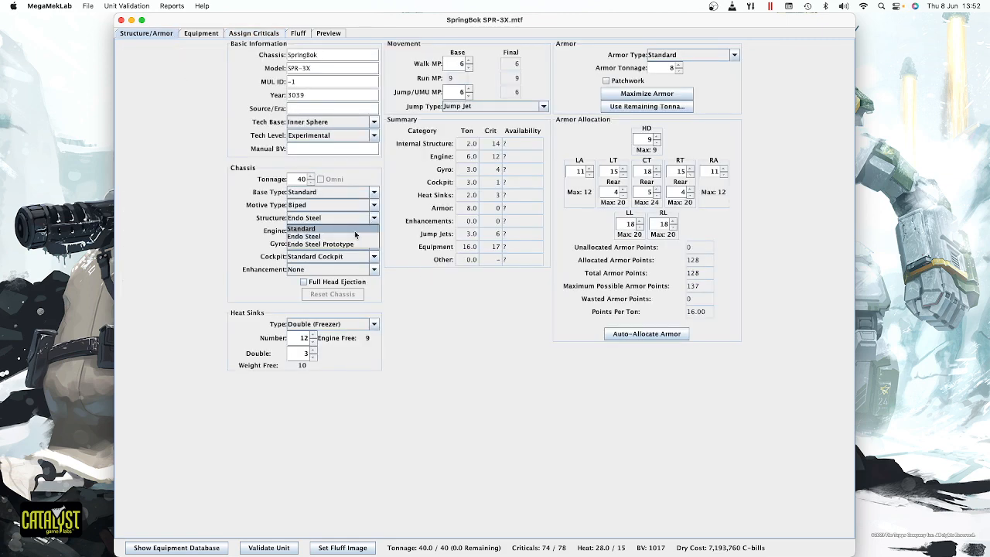
pyautogui.click(355, 230)
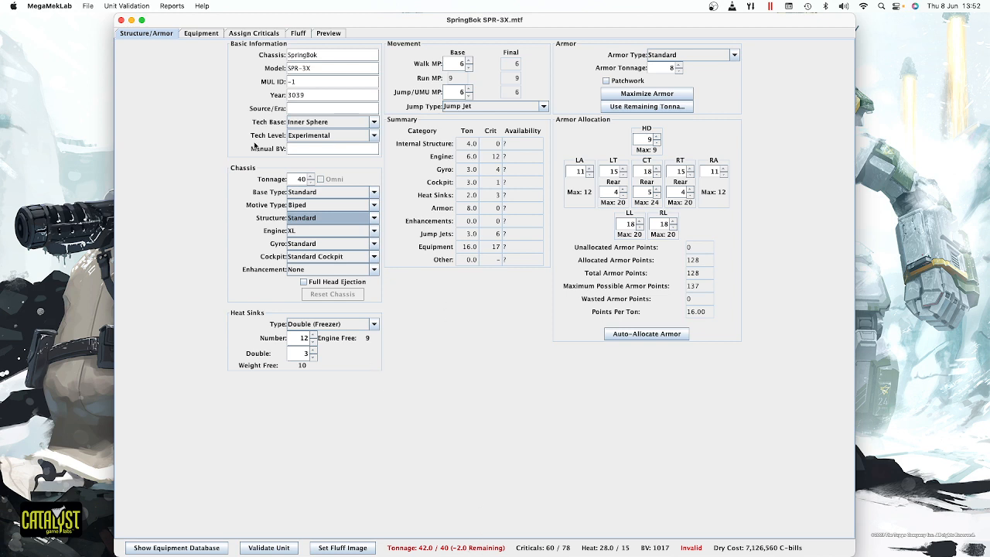
# Remove both standard Medium Pulse Lasers from the current loadout, leaving the recovered prototype lasers mounted in the arms.
pyautogui.click(205, 34)
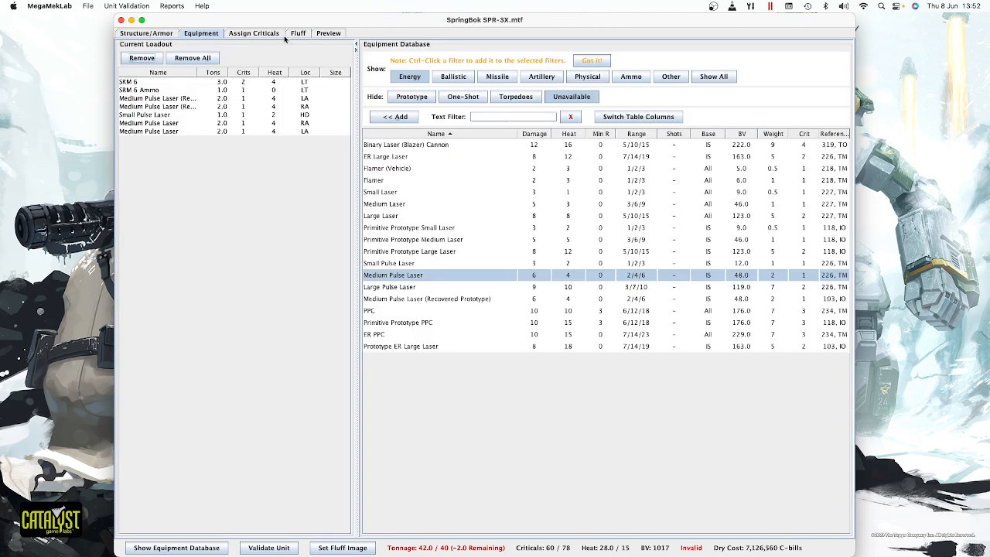
pyautogui.click(164, 123)
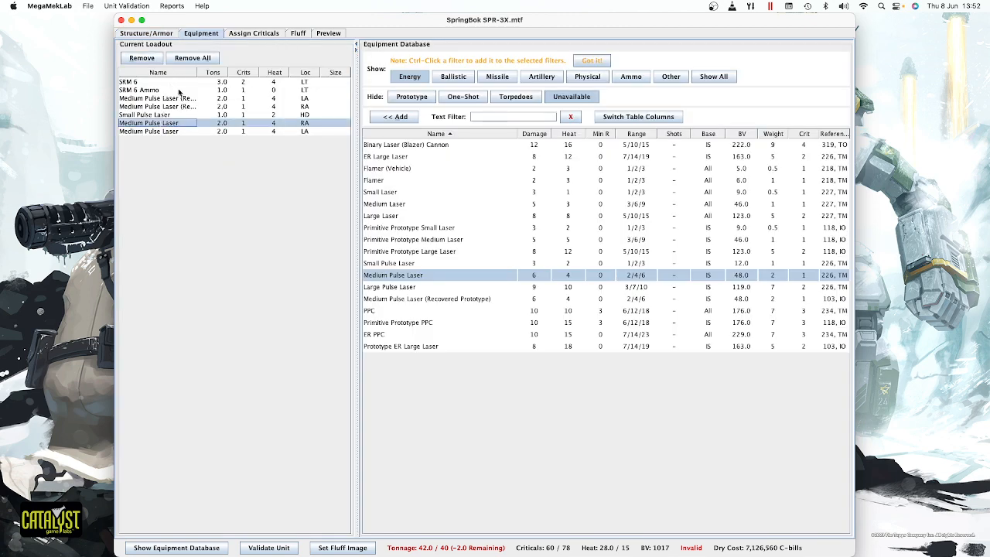
pyautogui.click(141, 58)
pyautogui.click(151, 123)
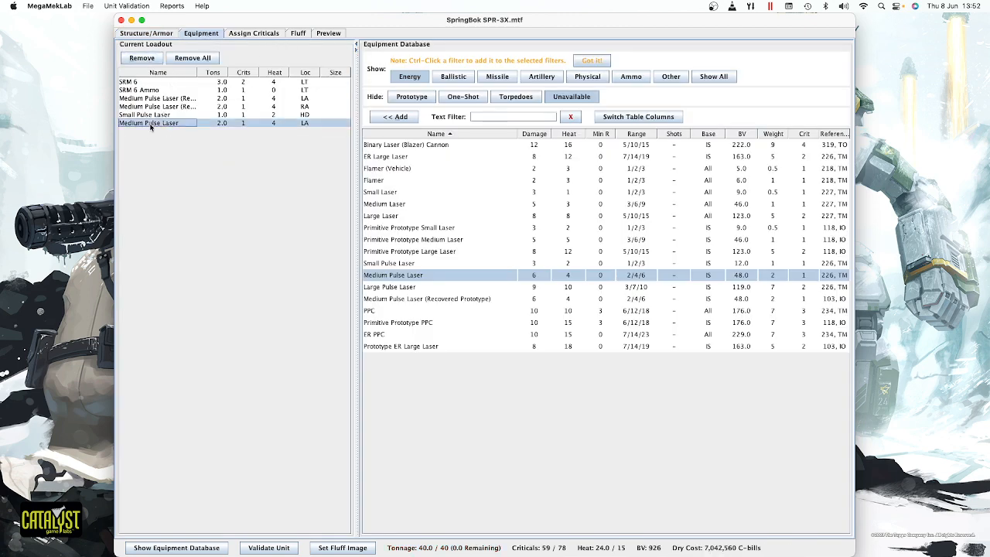
pyautogui.click(141, 58)
# Change the chassis engine type to Fusion.
pyautogui.click(146, 33)
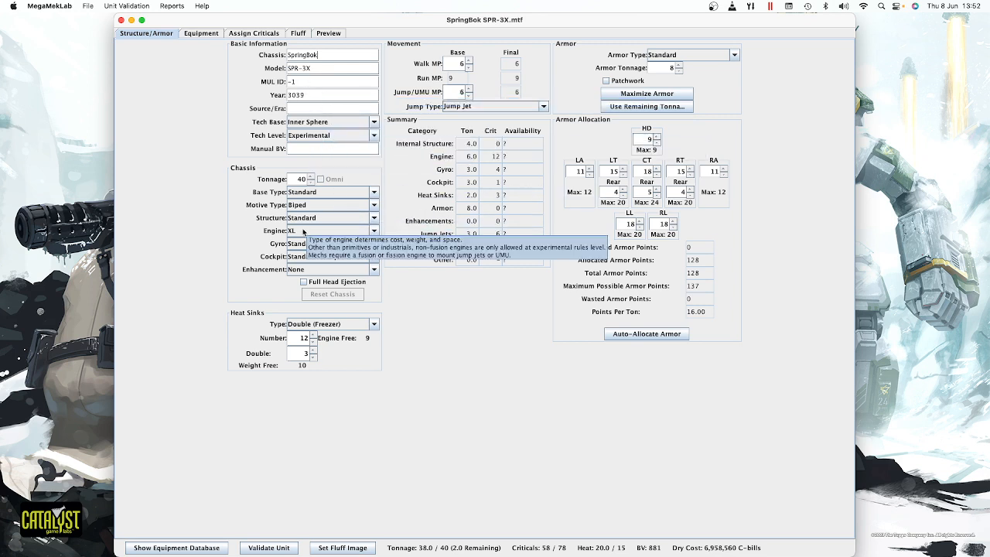
pyautogui.click(303, 230)
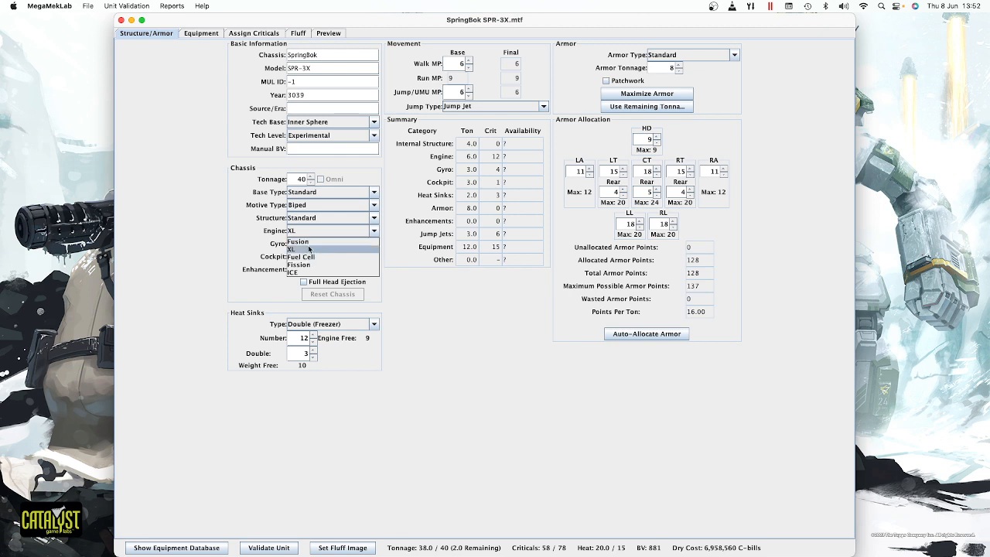
pyautogui.click(312, 242)
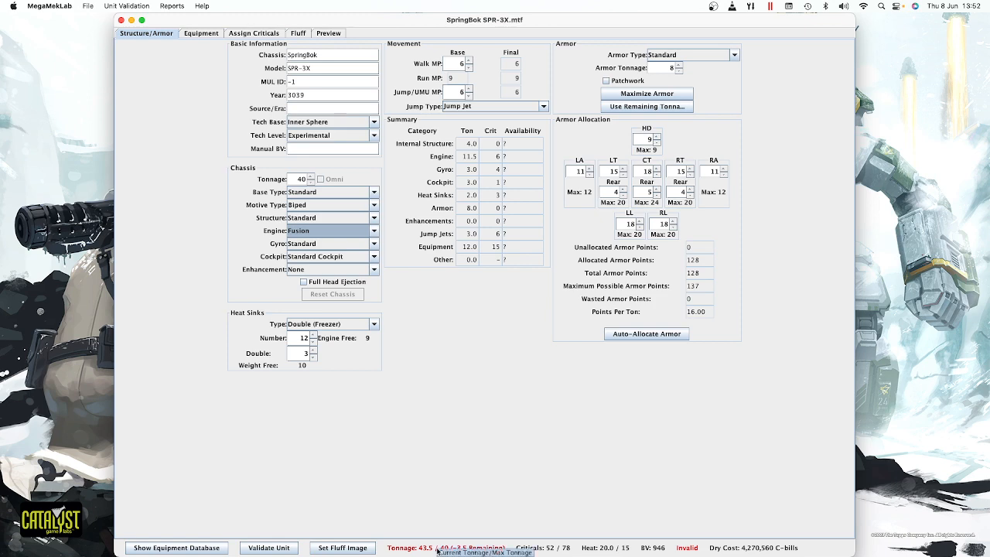
# Check the loadout and critical slots, and reduce the number of heat sinks to 10.
pyautogui.click(191, 36)
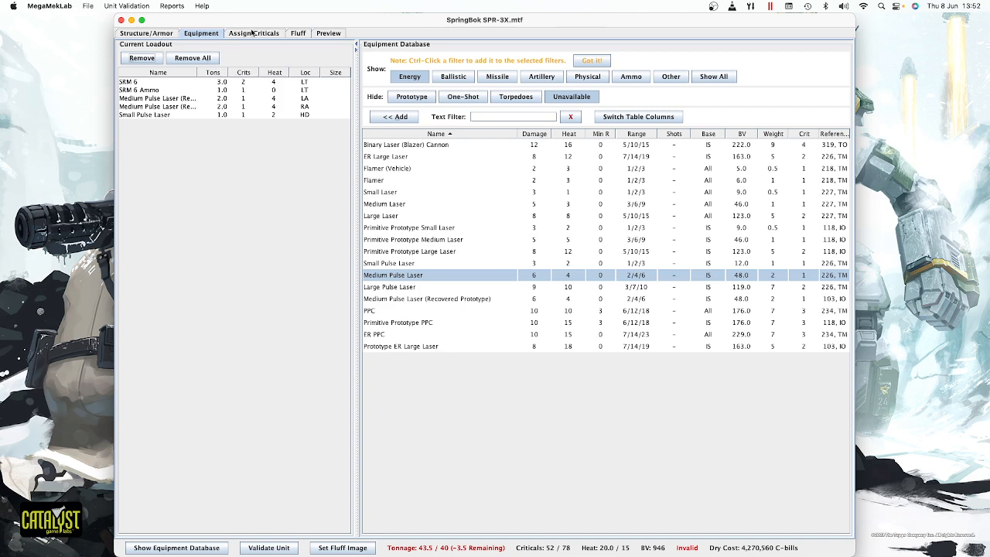
pyautogui.click(252, 32)
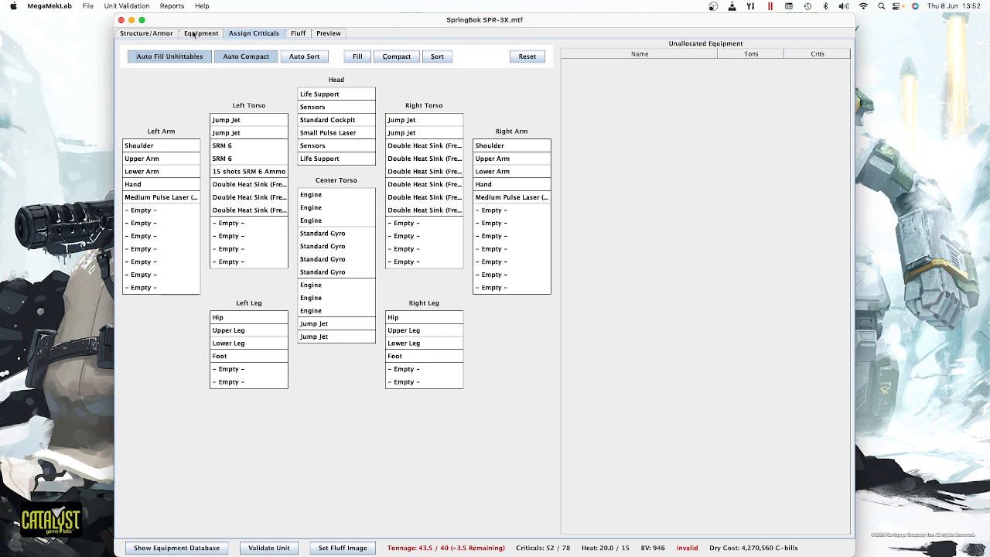
pyautogui.click(157, 34)
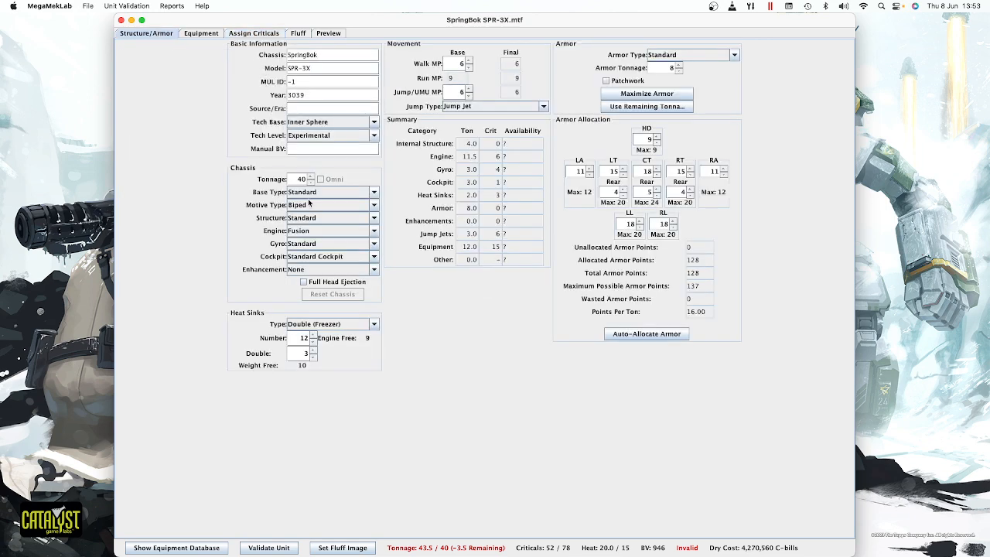
pyautogui.click(313, 341)
pyautogui.click(313, 341)
# Lower the armor tonnage to 6.5 and redistribute the points with Auto-Allocate Armor.
pyautogui.click(679, 71)
pyautogui.click(679, 70)
pyautogui.click(679, 70)
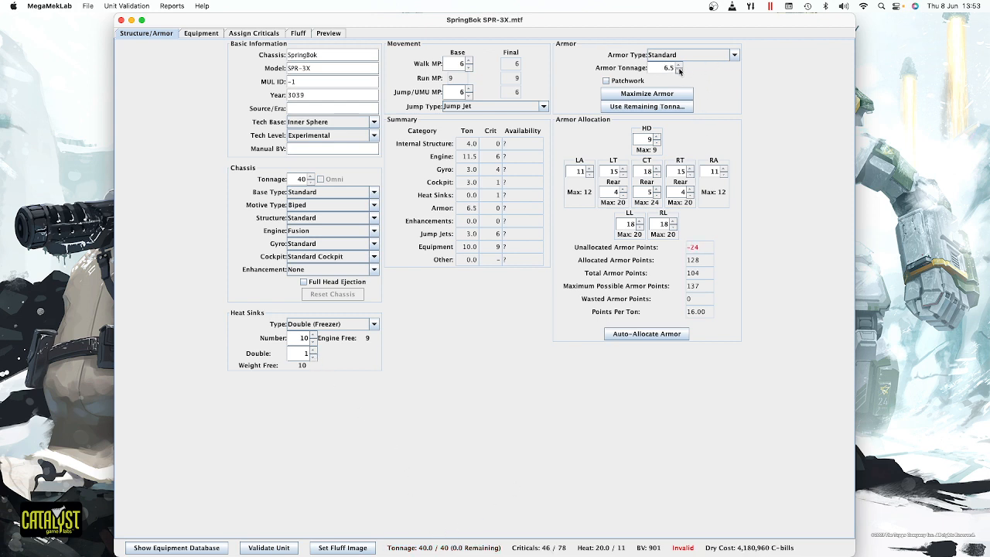
pyautogui.click(659, 333)
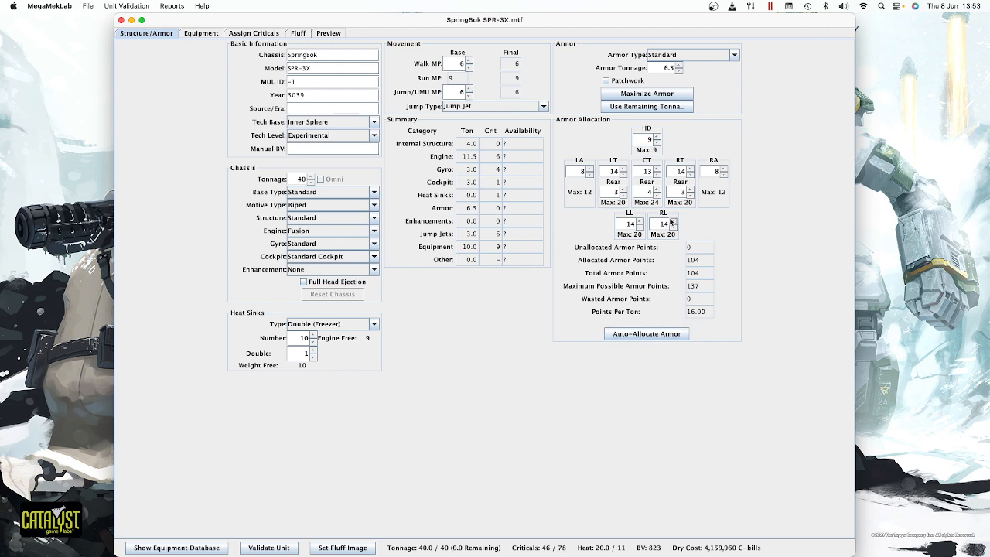
# Set the center torso's front armor to 15 and the front armor of both side torsos to 13.
pyautogui.click(656, 168)
pyautogui.click(656, 167)
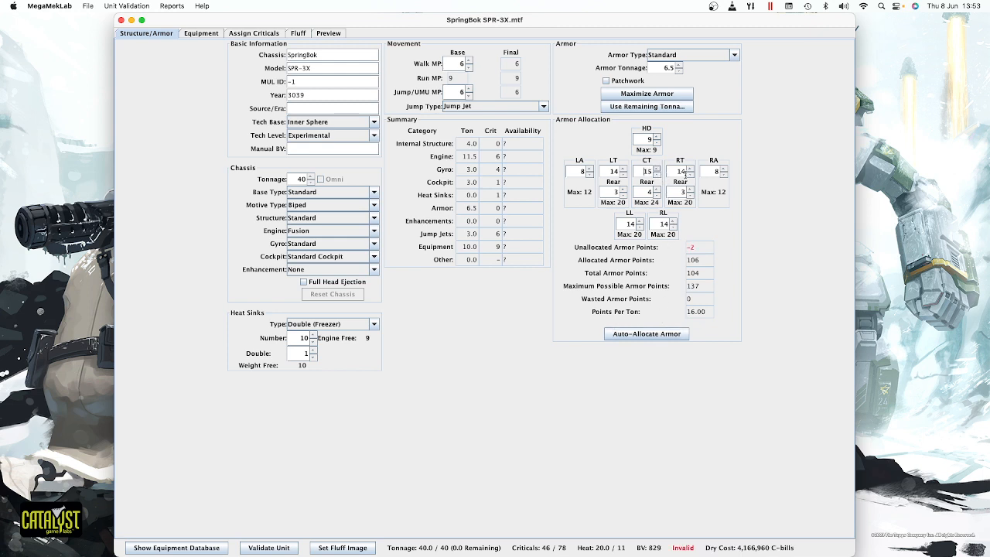
pyautogui.click(689, 174)
pyautogui.click(623, 174)
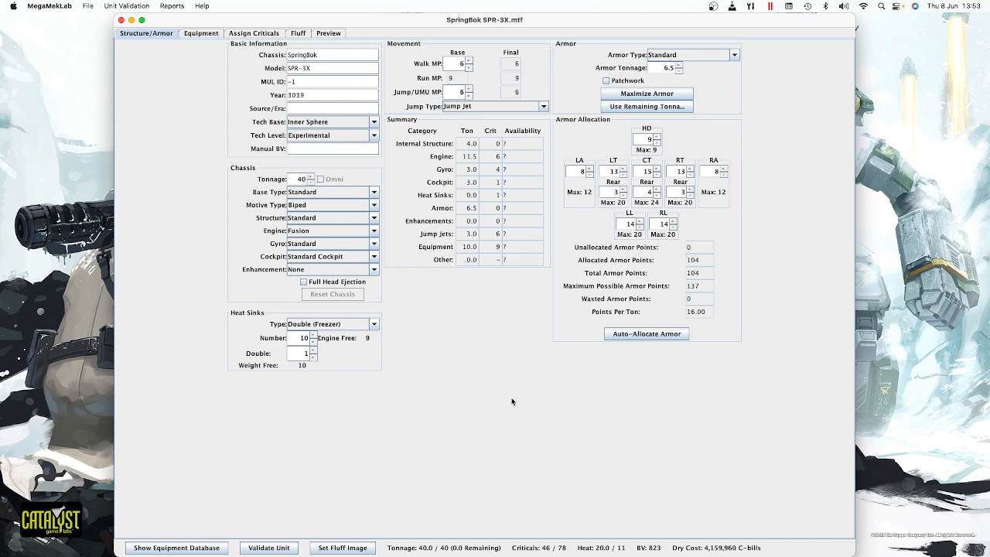
# Review the lasers and SRM 6 in the loadout, the chassis settings and the critical slot layout.
pyautogui.click(201, 33)
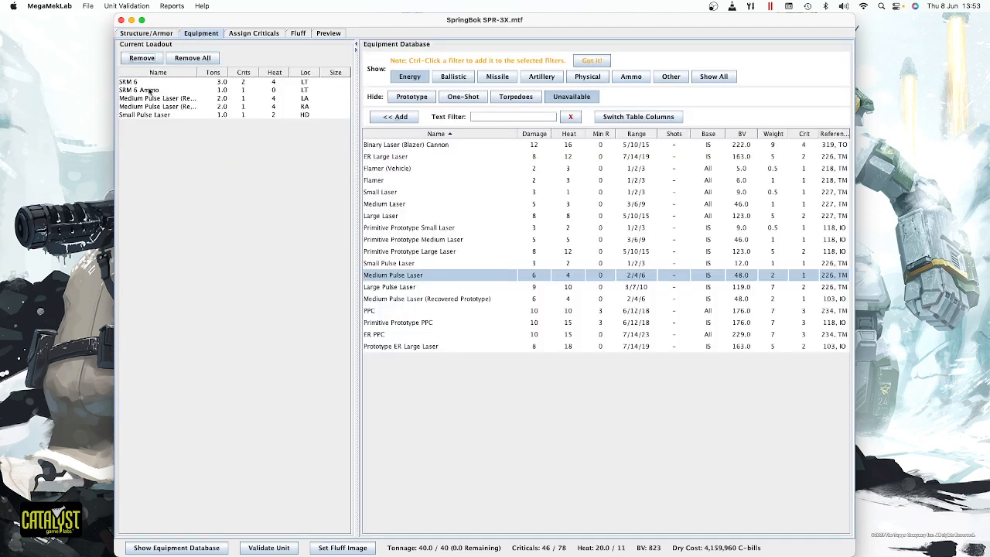
pyautogui.moveTo(146, 112)
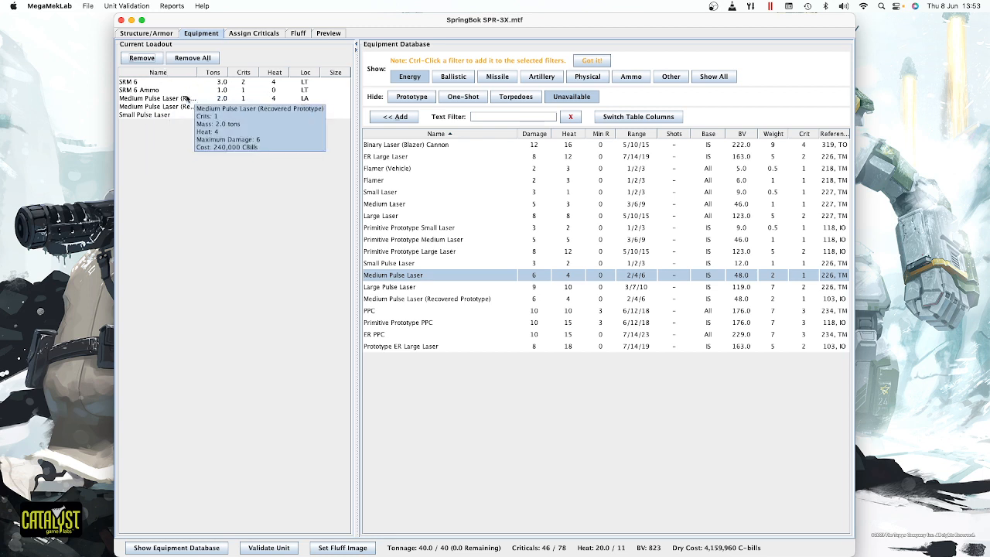
pyautogui.click(151, 91)
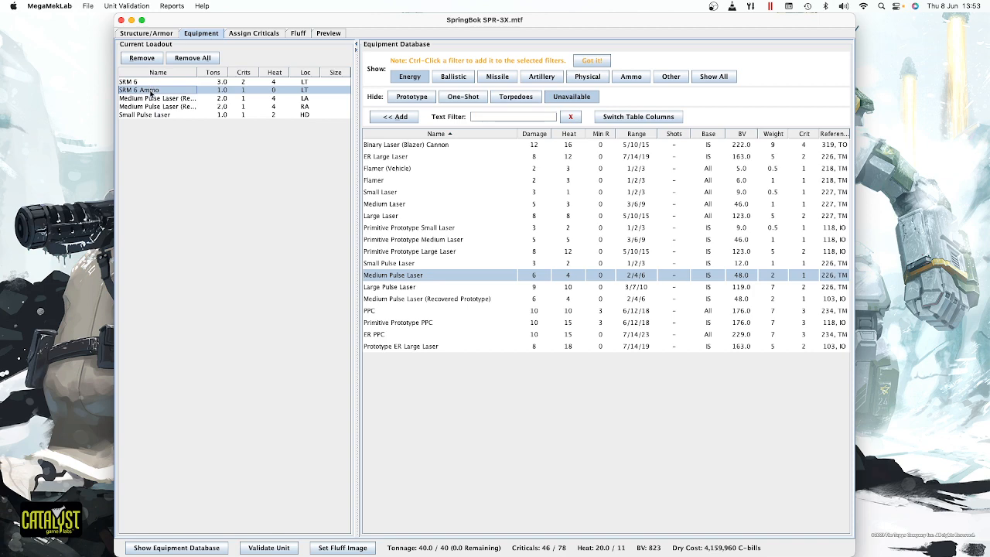
pyautogui.click(151, 81)
pyautogui.click(153, 35)
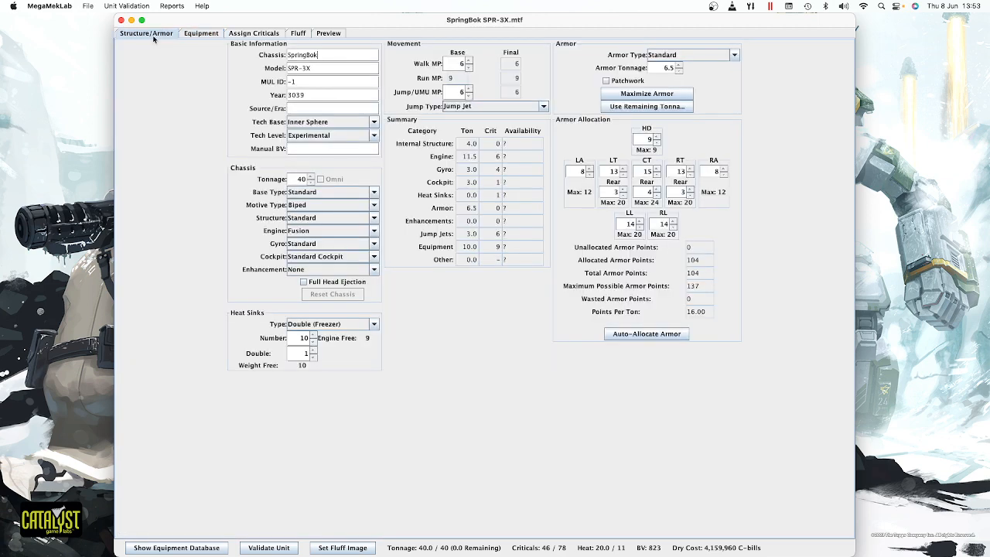
pyautogui.click(203, 34)
pyautogui.click(245, 35)
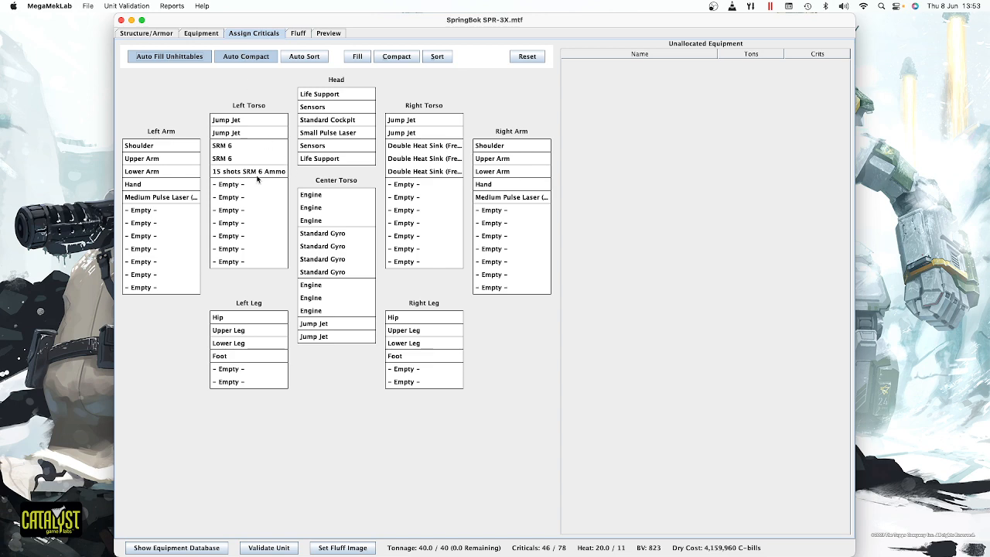
# Examine the freezer heat sink settings and compare them with the critical slots and the mounted weapons and ammo.
pyautogui.click(156, 35)
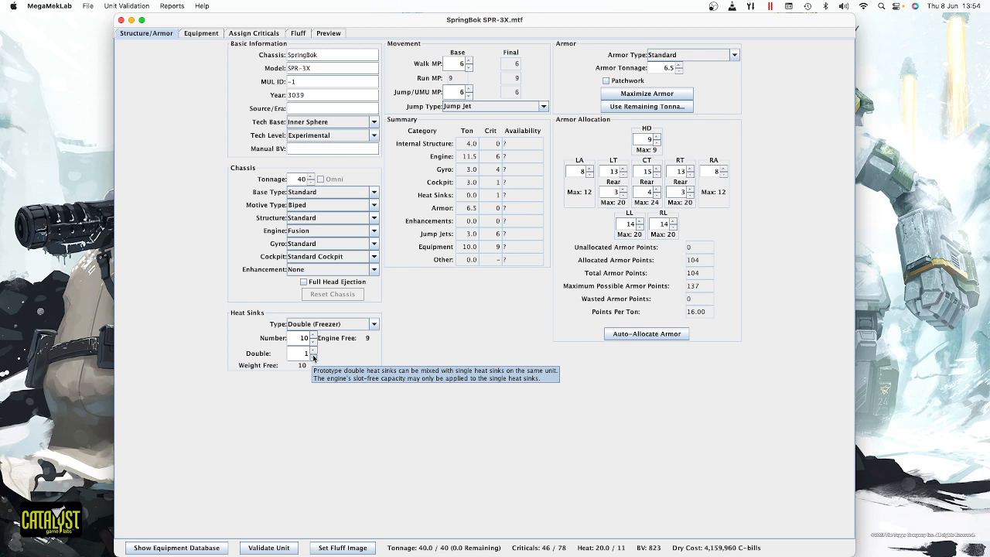
pyautogui.moveTo(367, 341)
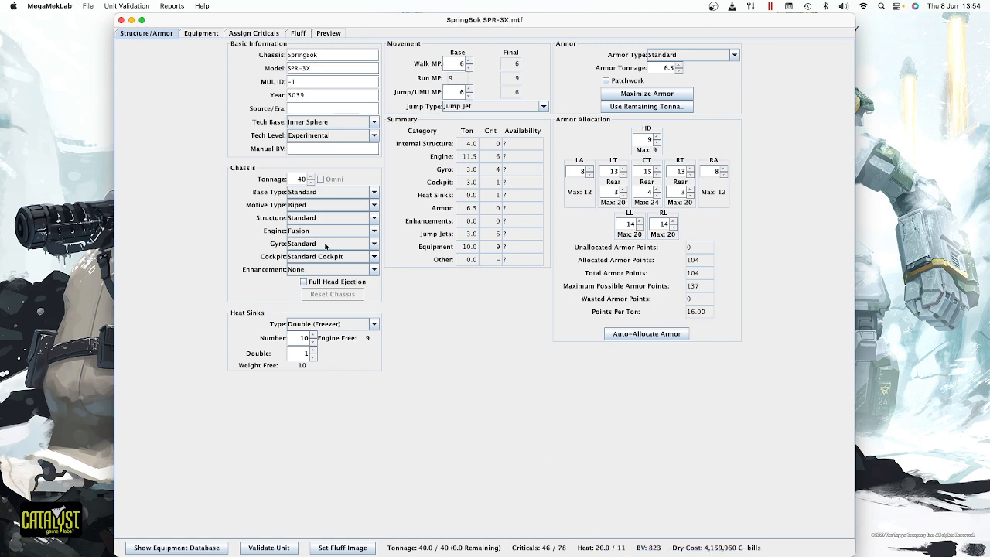
pyautogui.click(206, 34)
pyautogui.click(169, 33)
pyautogui.click(262, 34)
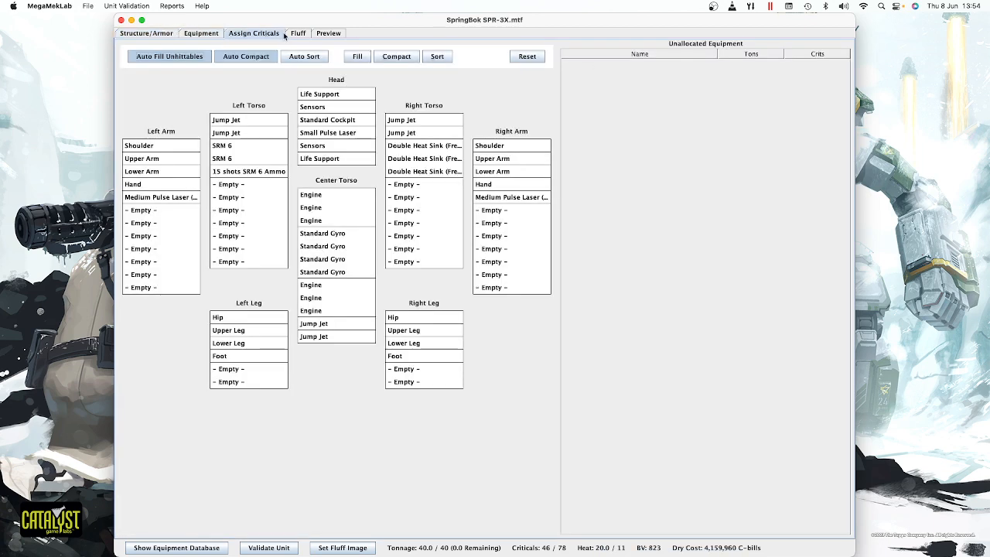
pyautogui.click(219, 34)
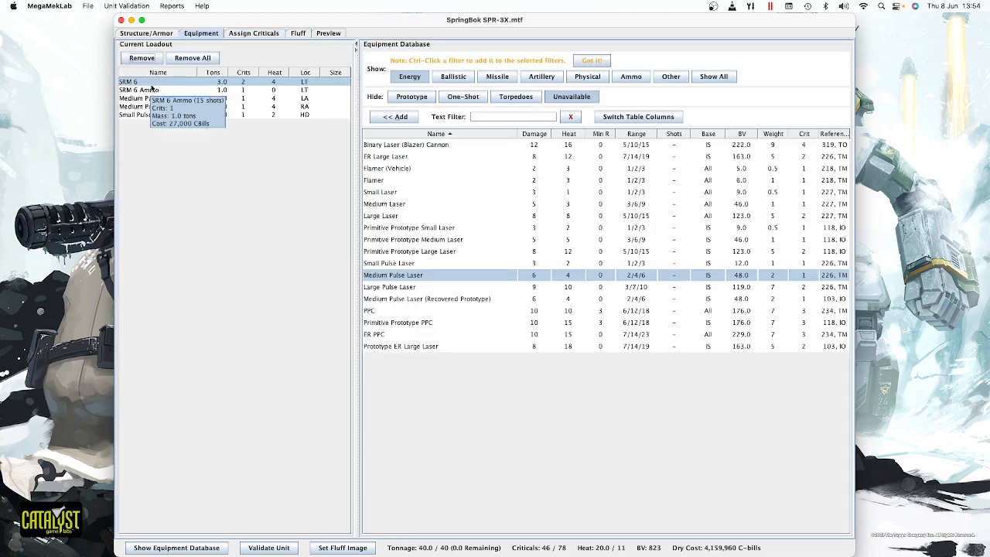
pyautogui.moveTo(152, 100)
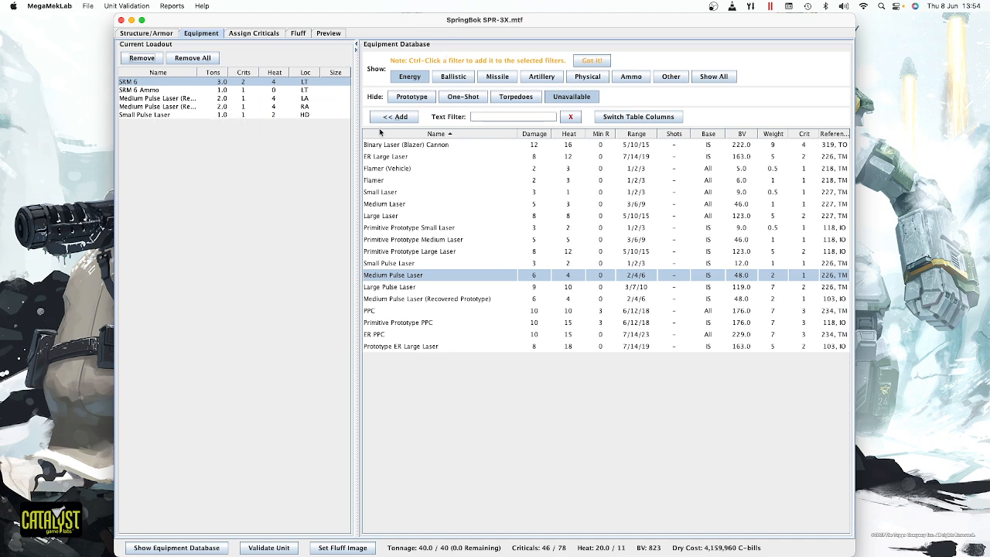
# Rename the model to SPR-3X (3039) and save the unit in the custom folder as SpringBok SPR-3X (3039).mtf.
pyautogui.click(141, 33)
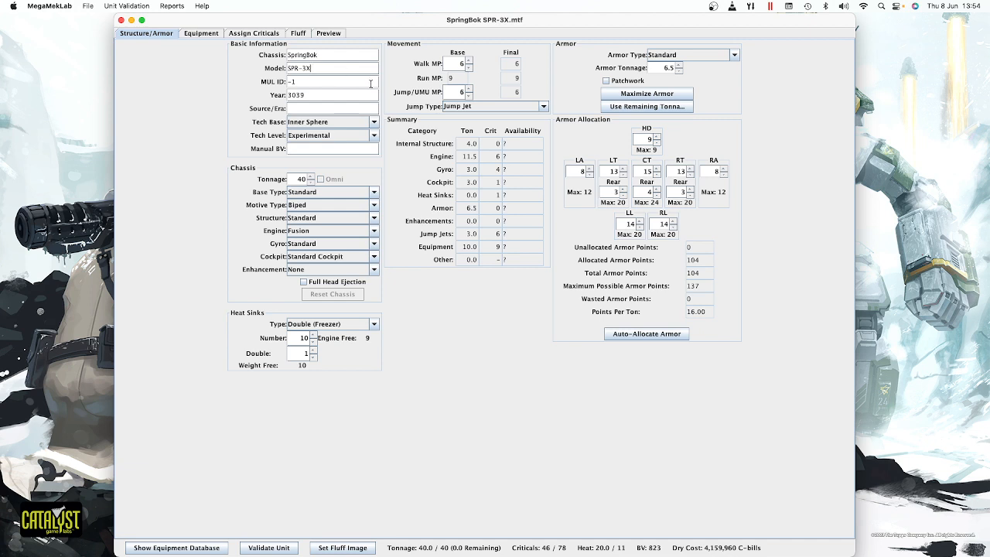
pyautogui.write('3039')
pyautogui.click(89, 6)
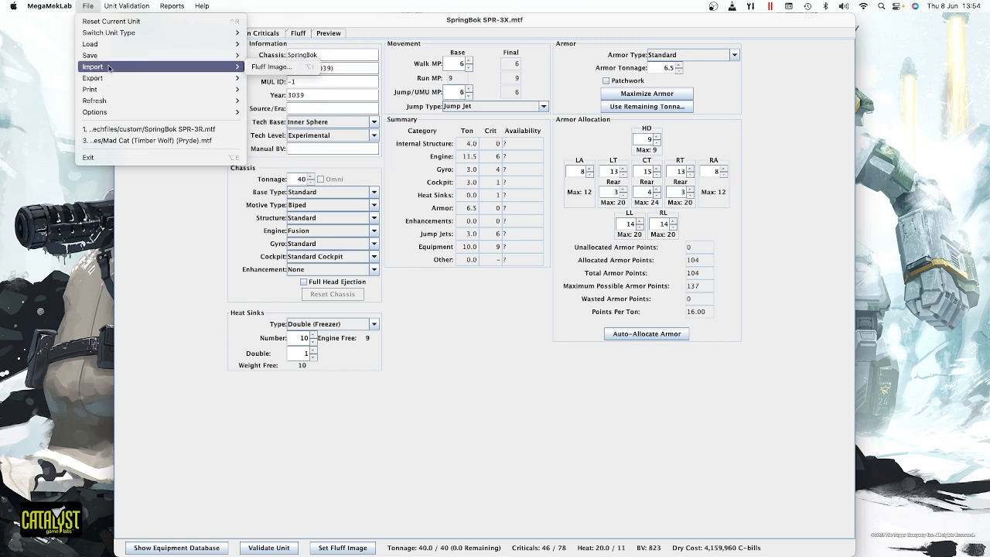
pyautogui.moveTo(224, 55)
pyautogui.click(259, 56)
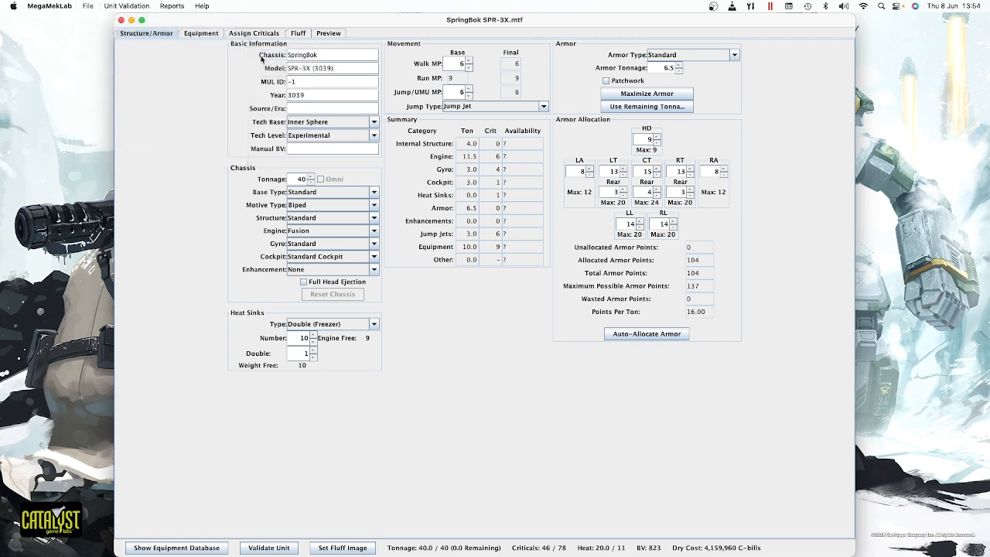
pyautogui.click(533, 116)
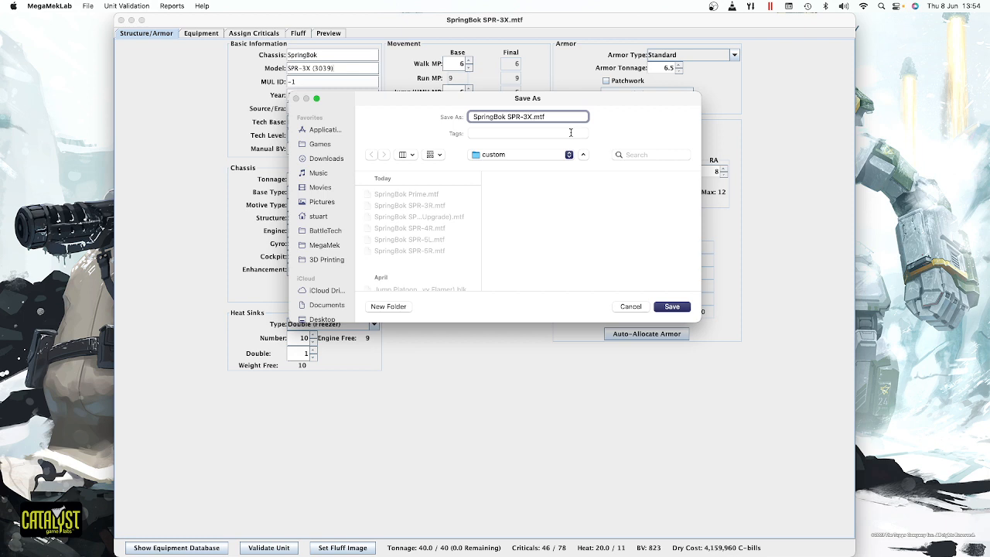
pyautogui.write('(3039)')
pyautogui.click(683, 309)
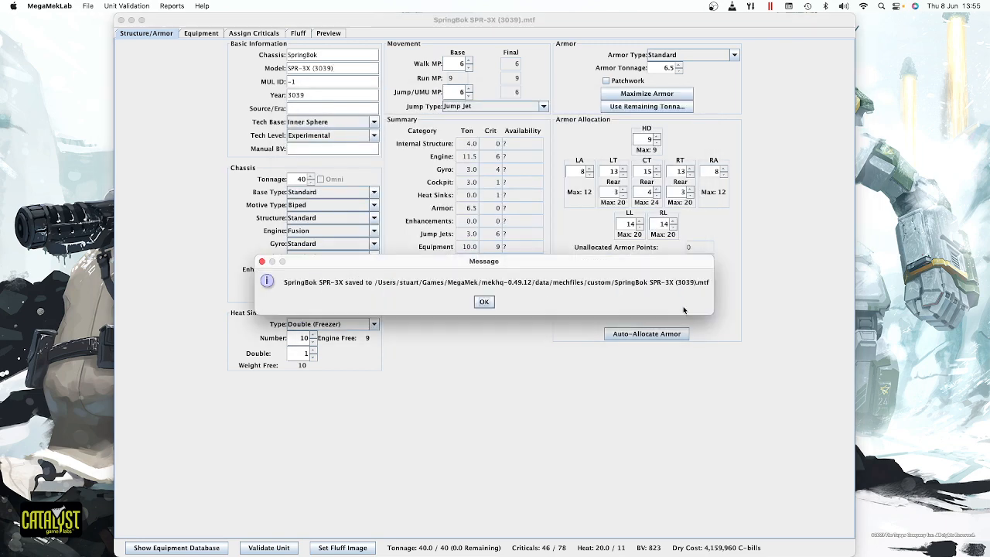
pyautogui.click(484, 302)
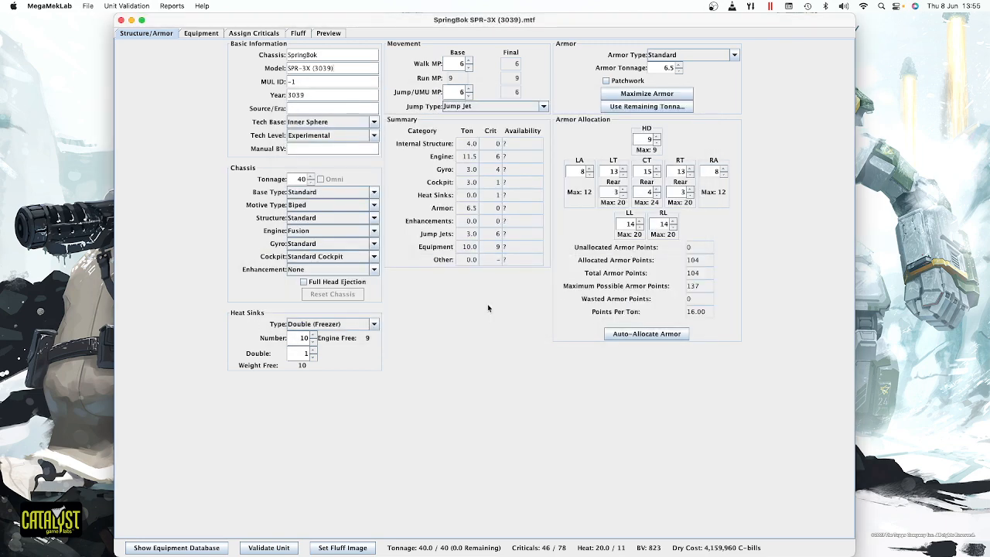